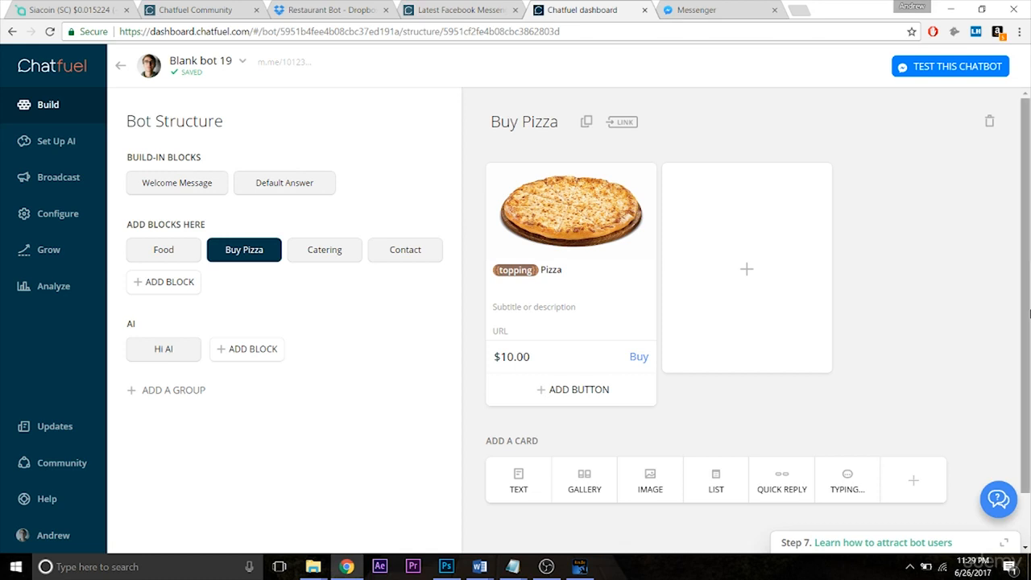
Step: Create a Thank You block as the one shown after purchase in the Buy Pizza card's $10.00 Buy button settings
scroll(950, 403, "down", 1)
left_click(579, 310)
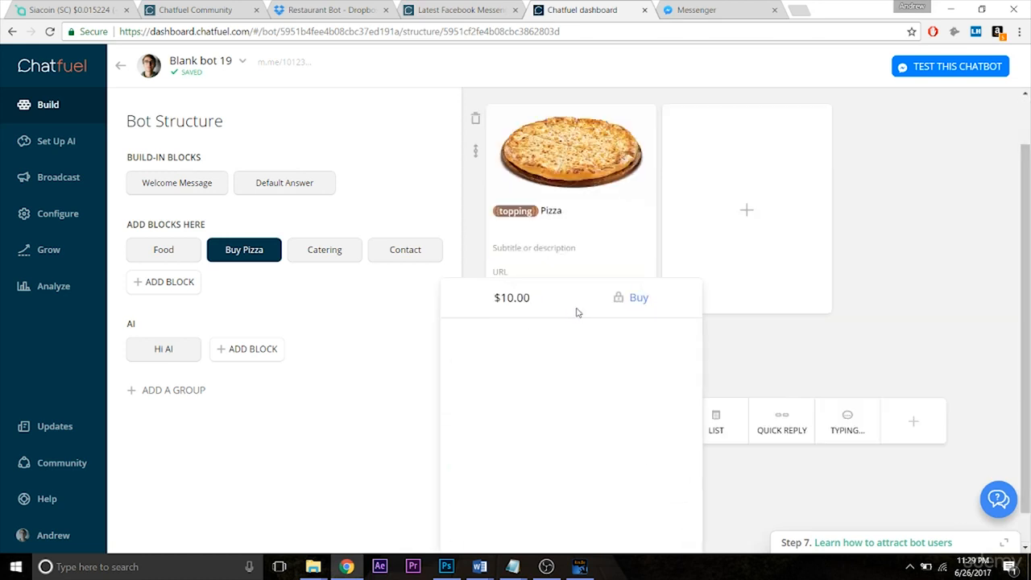
scroll(1030, 367, "down", 1)
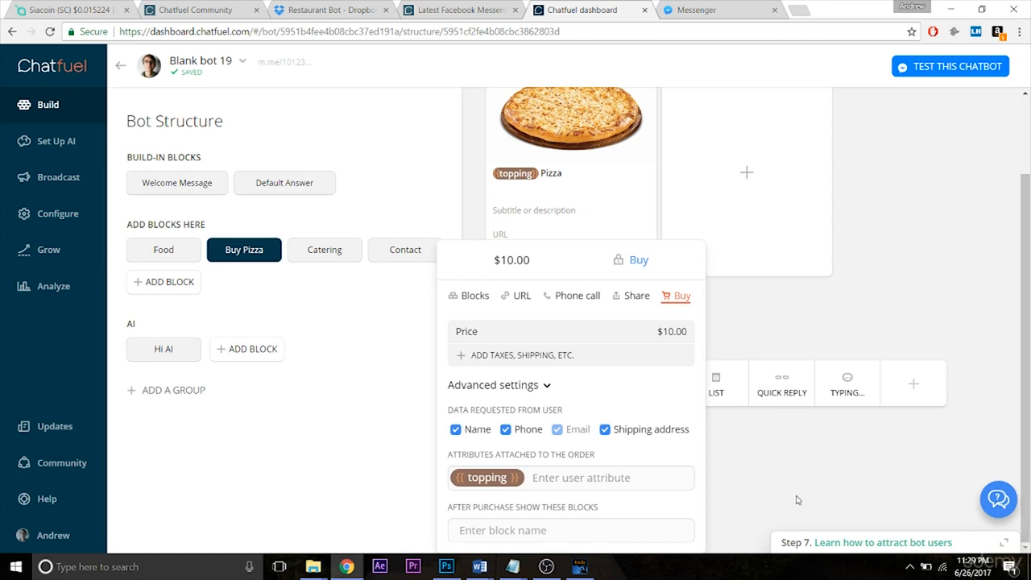
left_click(578, 534)
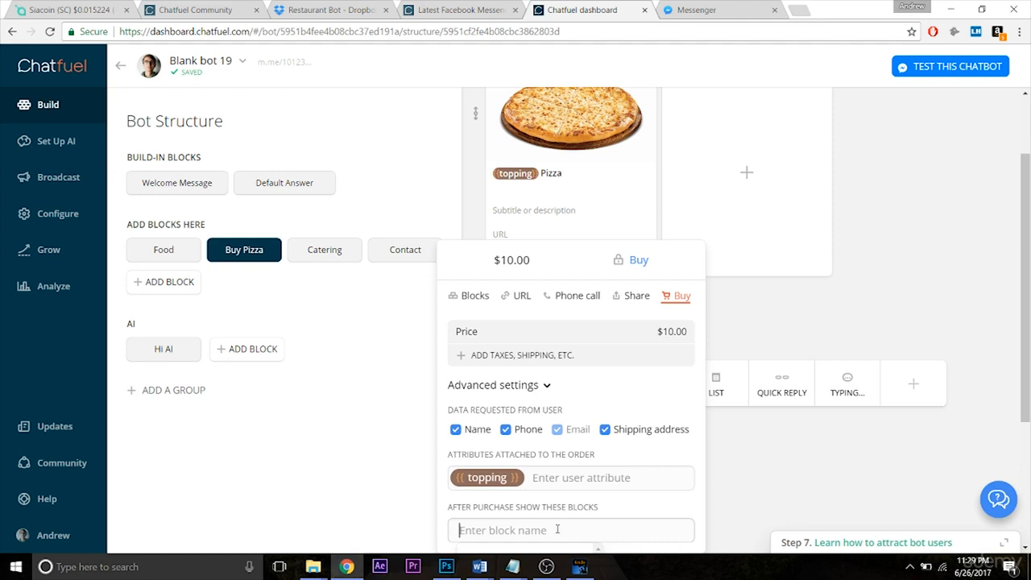
type("THank You")
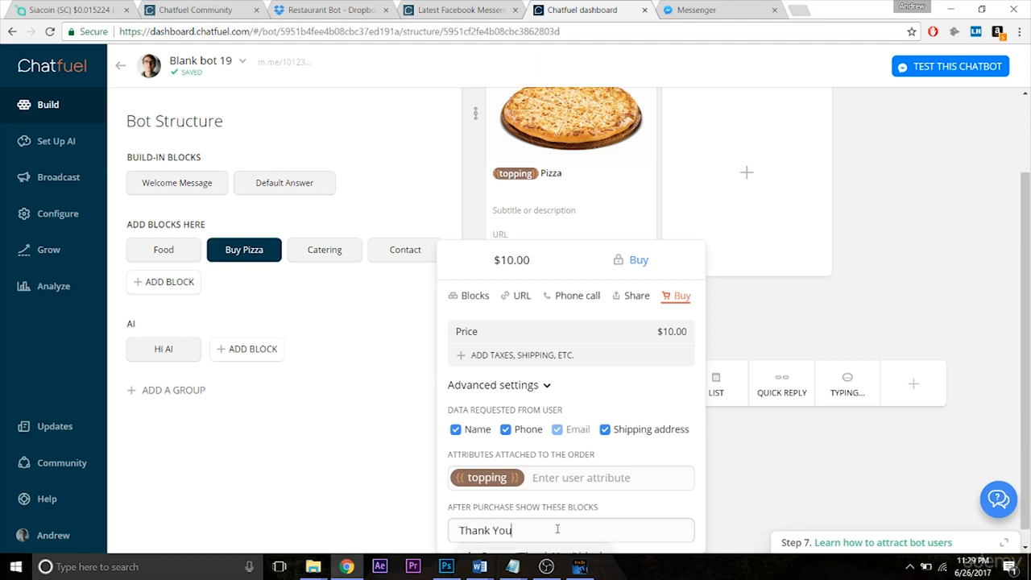
key("Return")
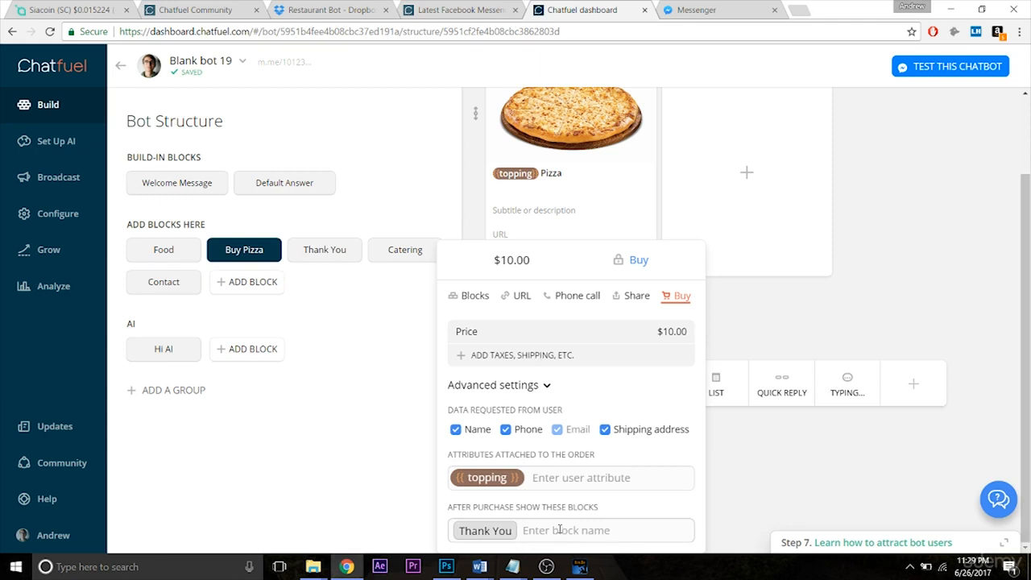
left_click(747, 508)
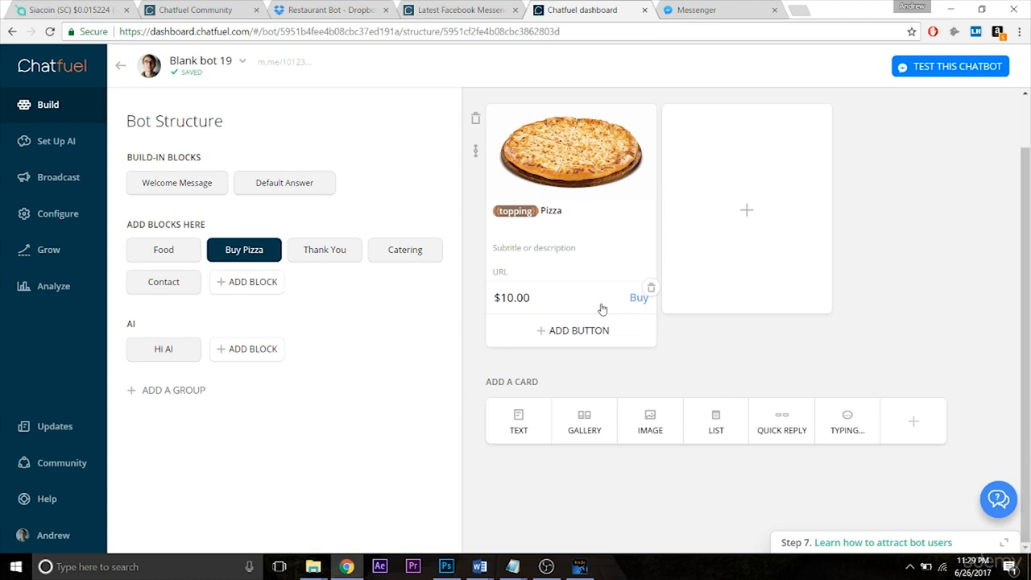
Step: Write "Thank you, {{first name}}!" in the Thank You block's text card, using the first name attribute
left_click(330, 258)
left_click(523, 224)
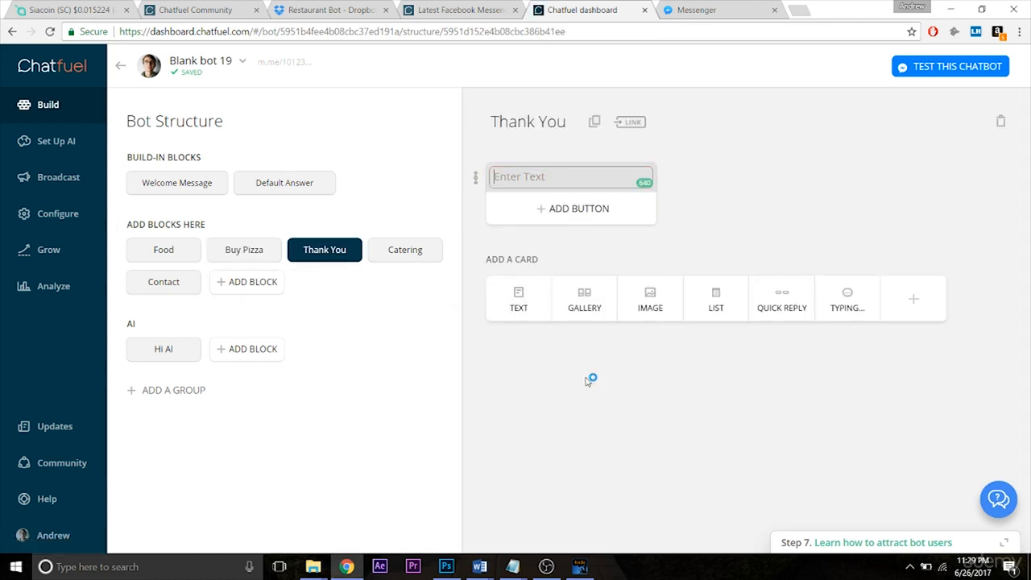
type("Thank you, {{firs")
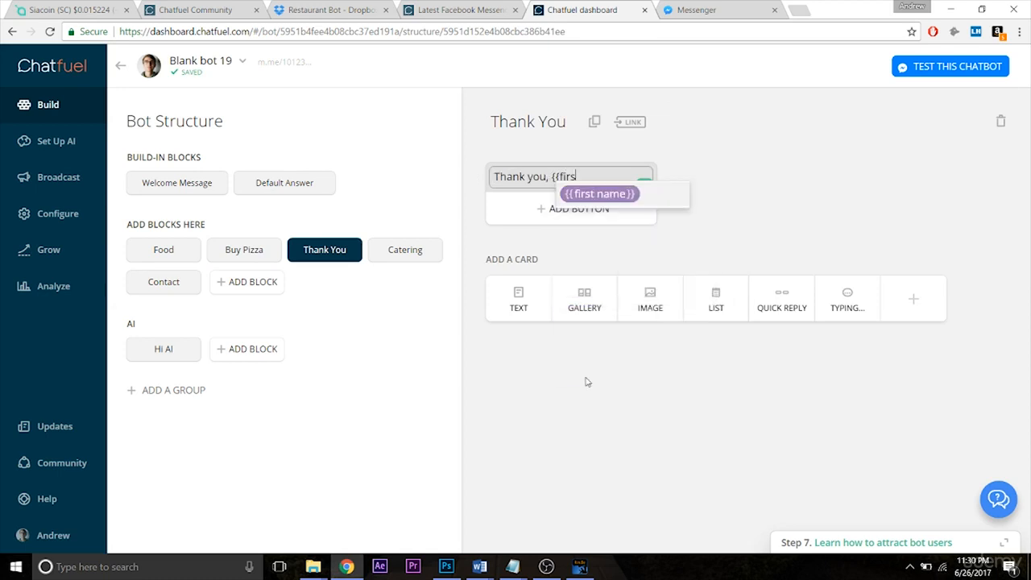
key("Return")
type("!")
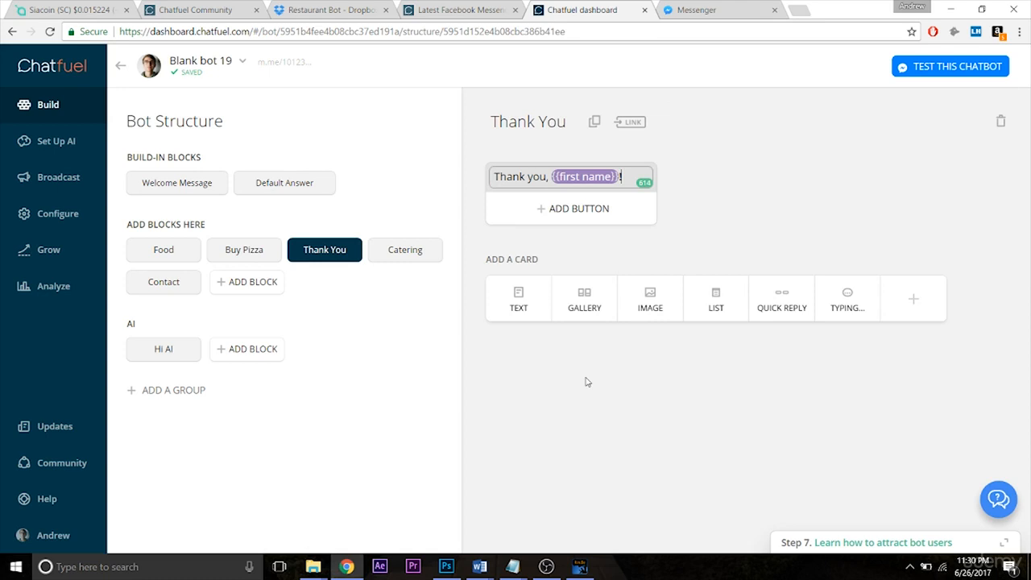
left_click(629, 385)
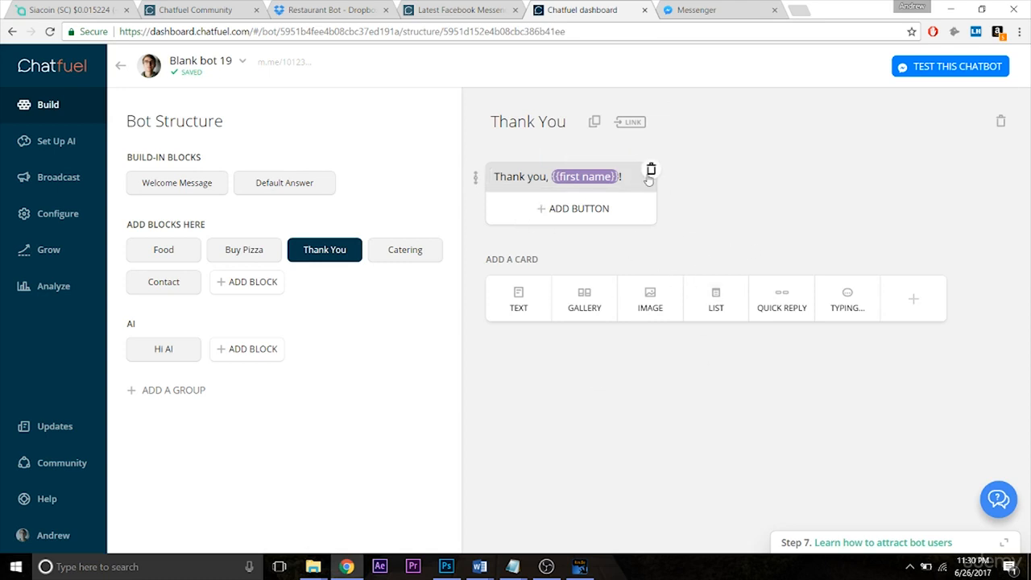
Step: Extend the thank-you text with "Your {{topping}} pizza is on its way.", inserting the topping attribute
left_click(622, 174)
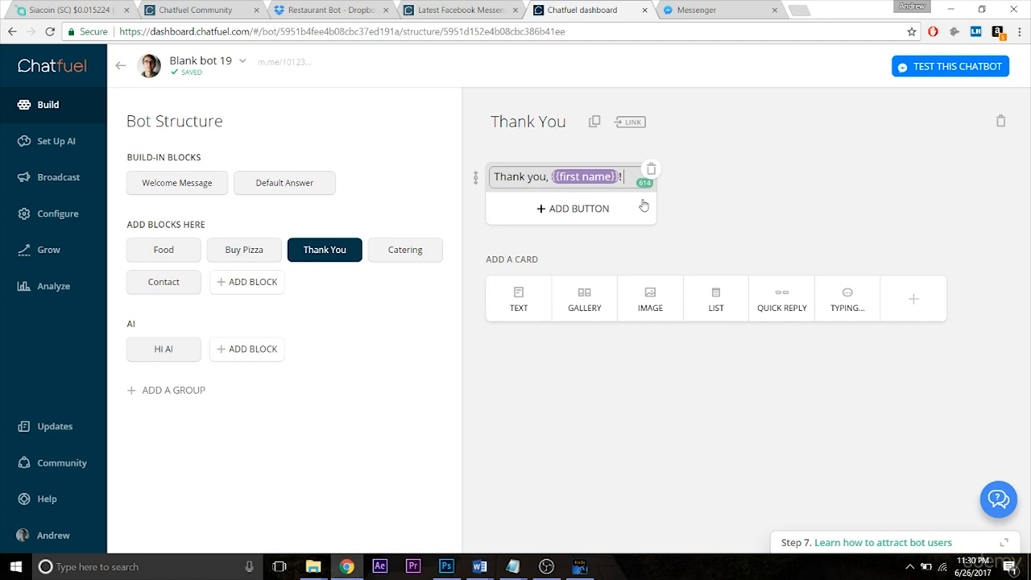
type("Your")
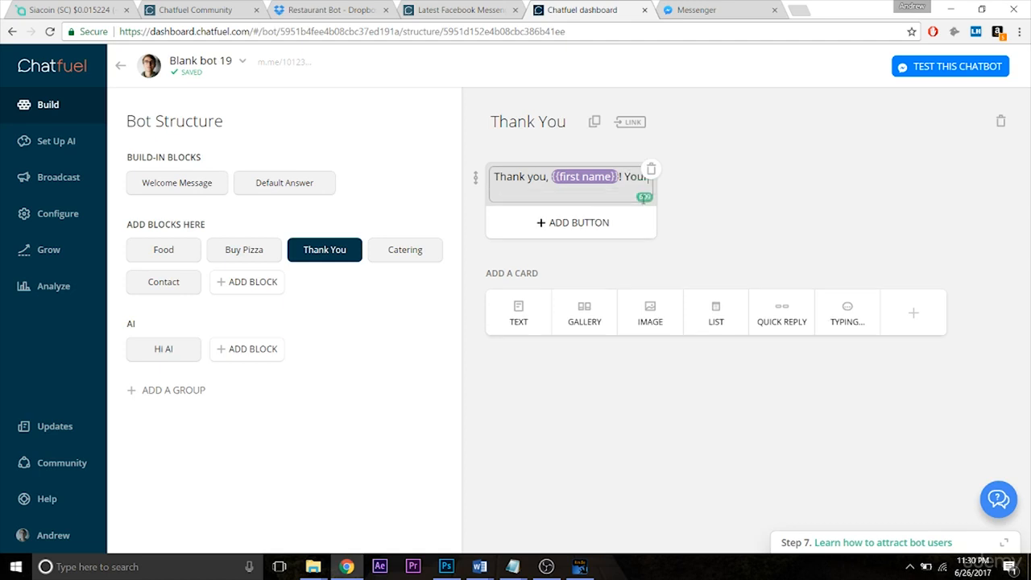
type(" {{")
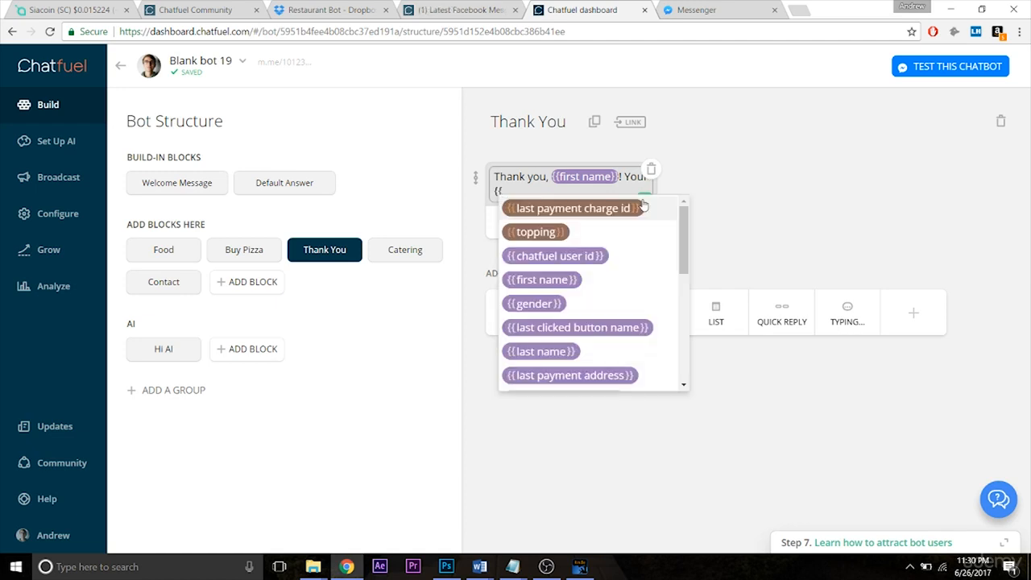
left_click(574, 231)
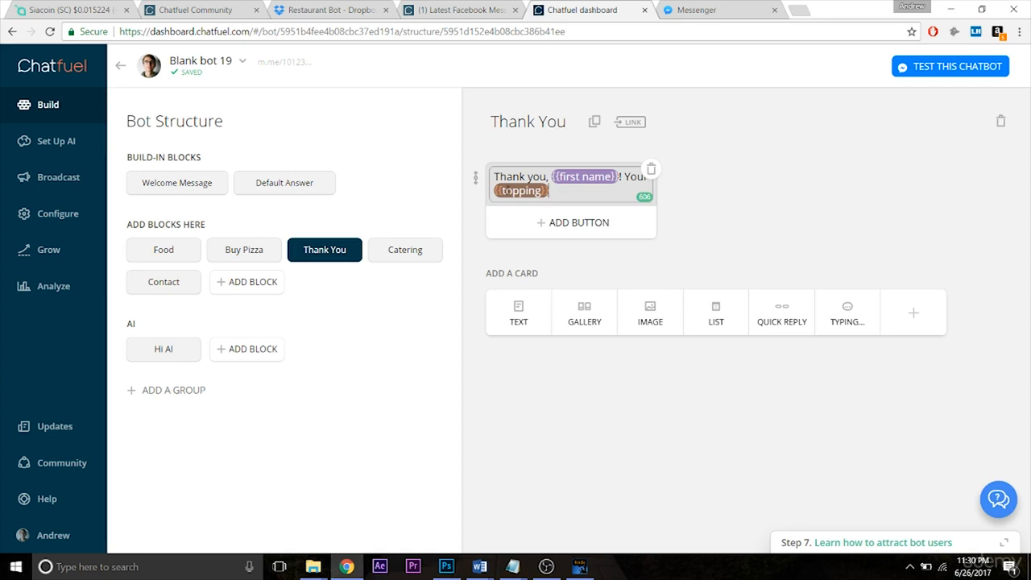
type("pizza is on its way.")
left_click(712, 227)
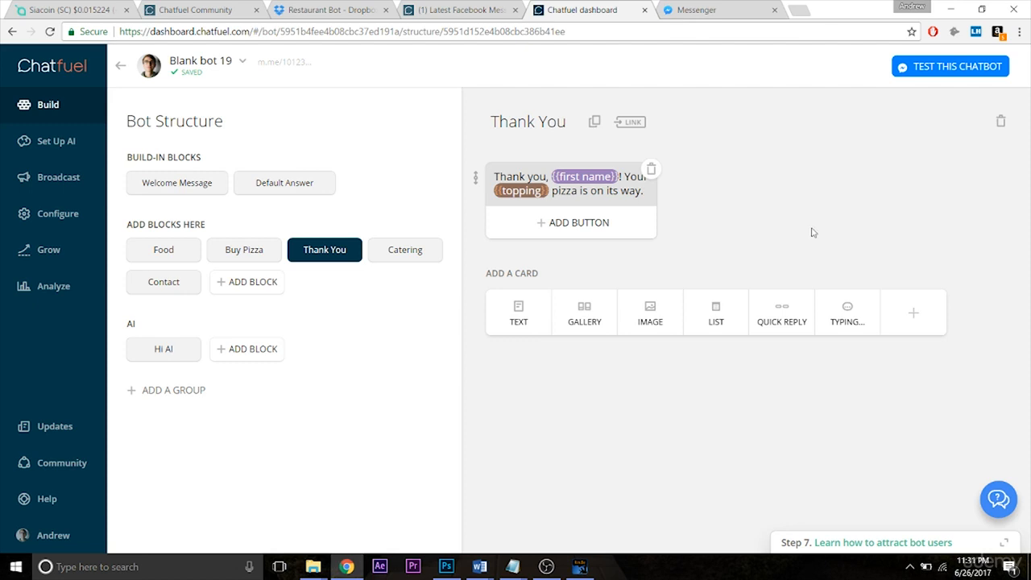
Step: Add a Set Up User Attribute plugin to the Thank You block and place it above the text card
left_click(915, 316)
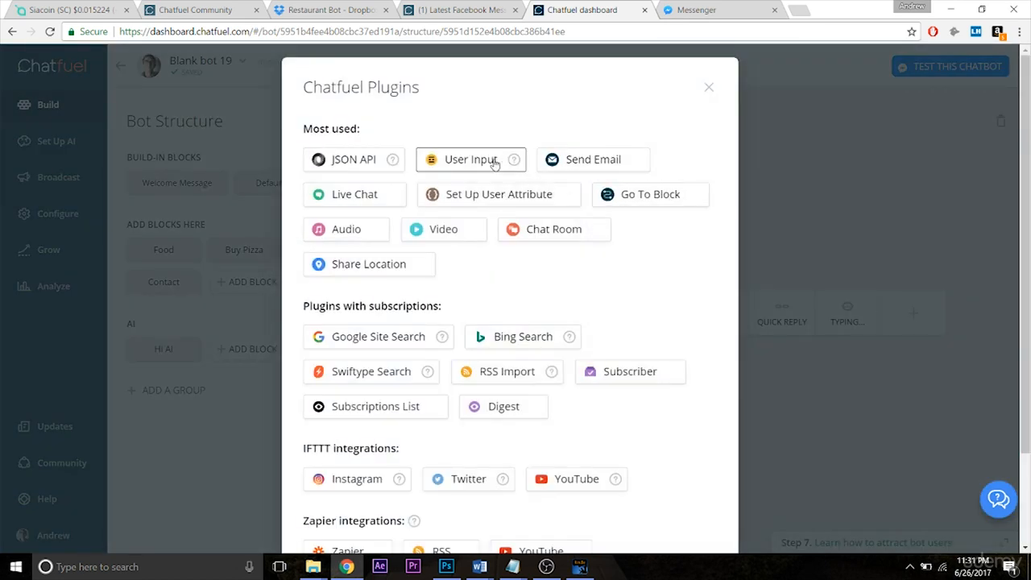
left_click(480, 201)
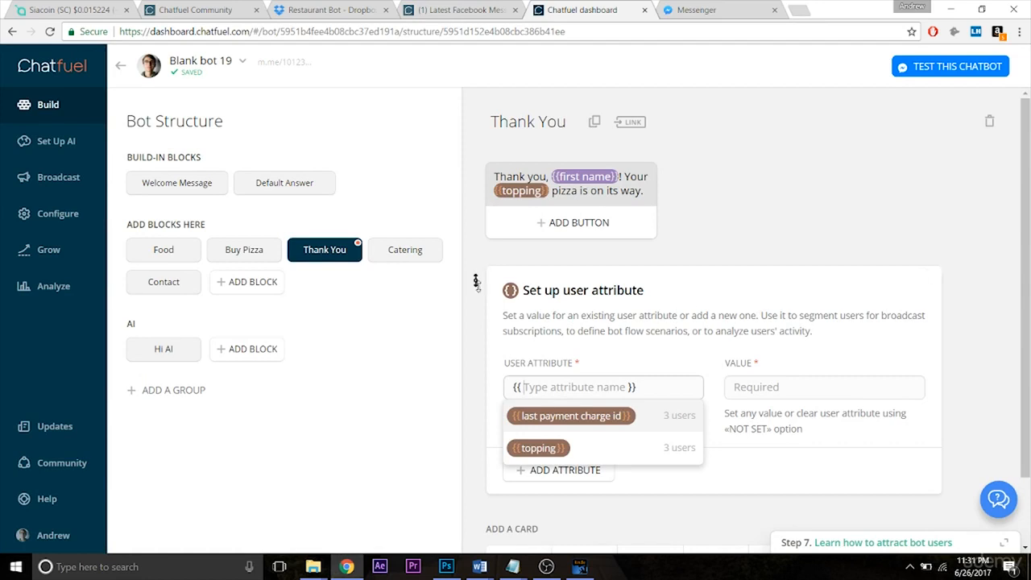
left_click_drag(476, 282, 476, 172)
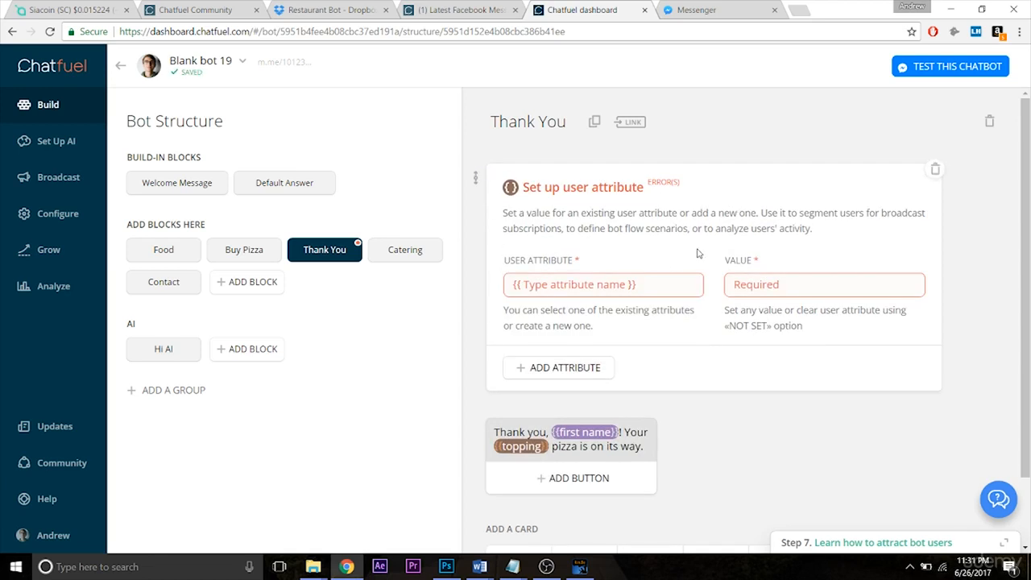
Step: Define the user attribute "order status" with the value "yes" in the Thank You block
left_click(602, 288)
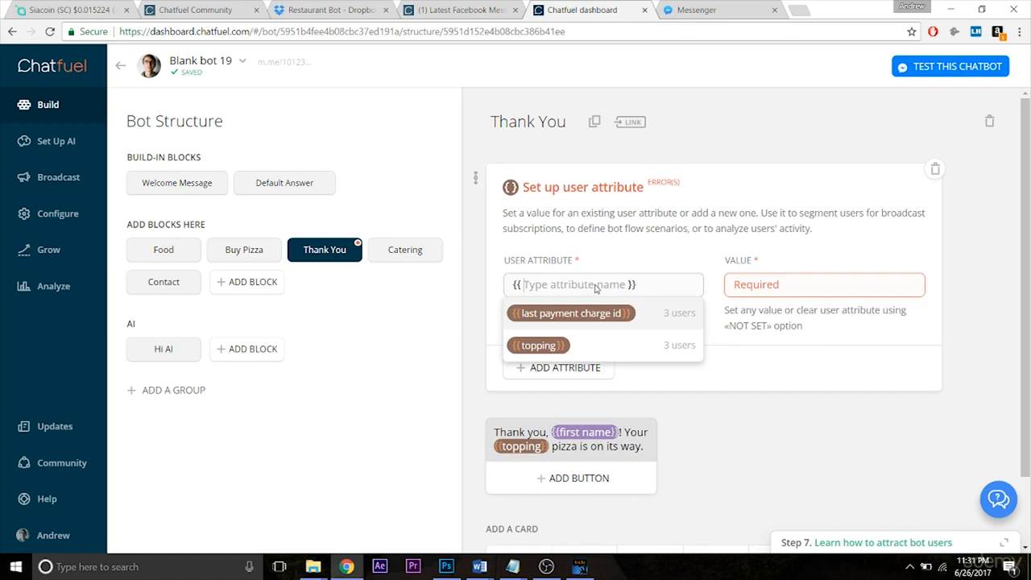
type("order status")
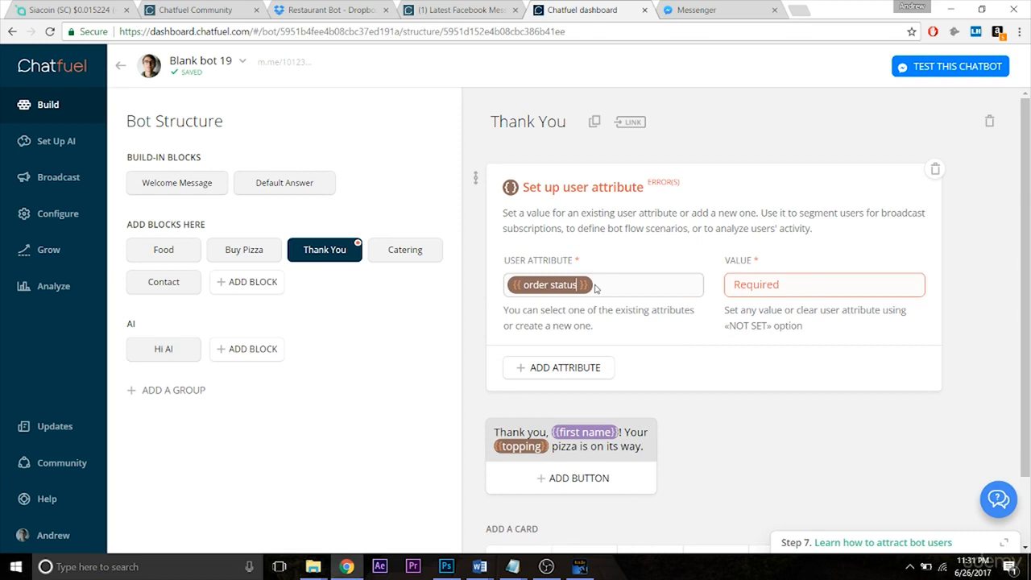
key("Tab")
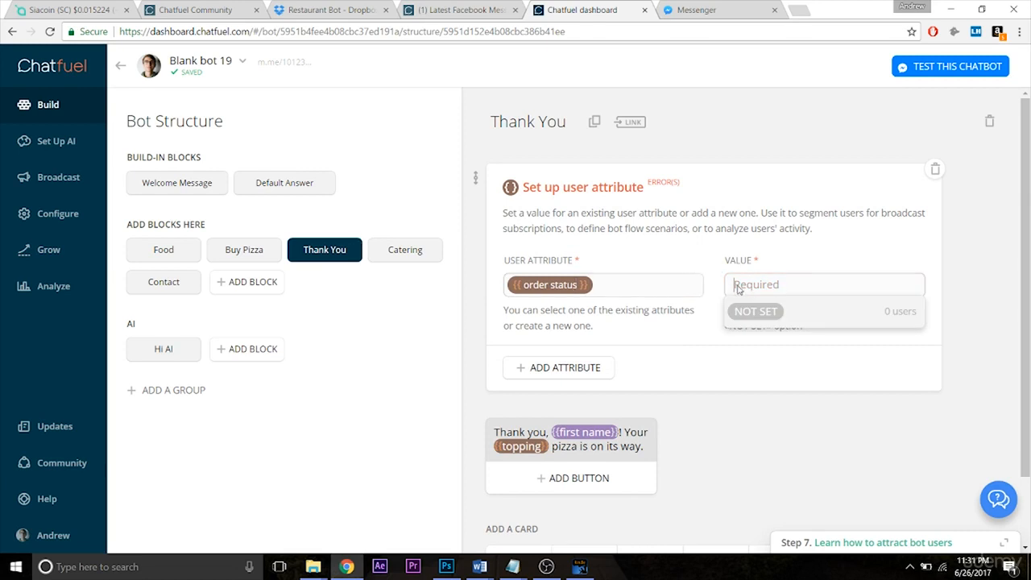
type("yes")
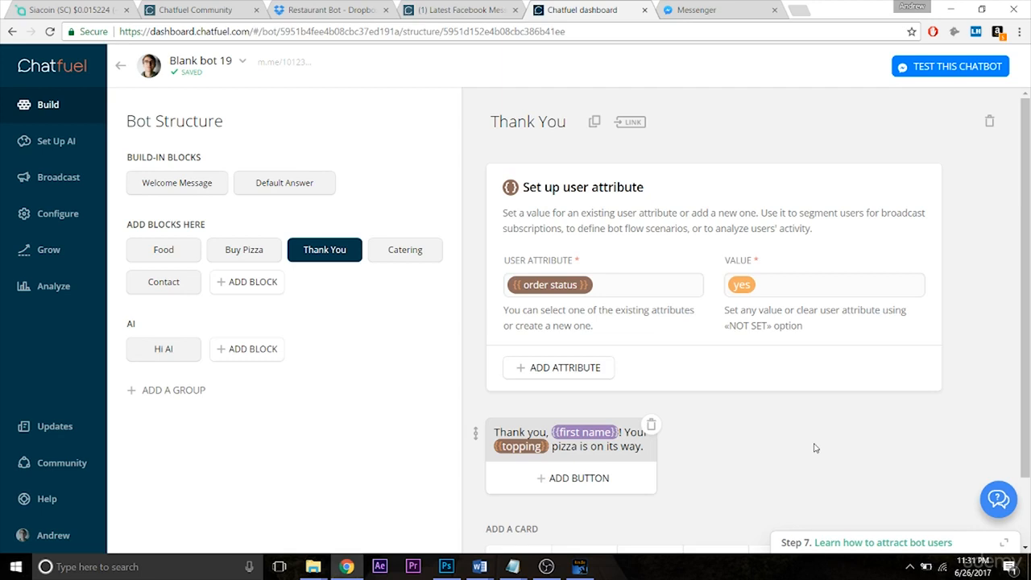
Step: Add a Set Up User Attribute plugin to the Buy Pizza block and place it above the pizza gallery
left_click(252, 251)
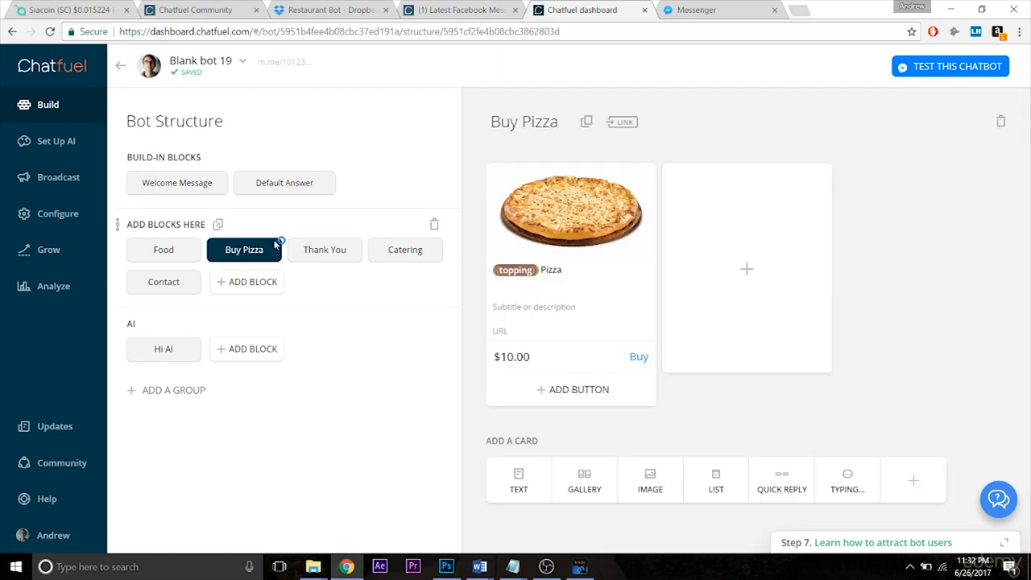
left_click(914, 481)
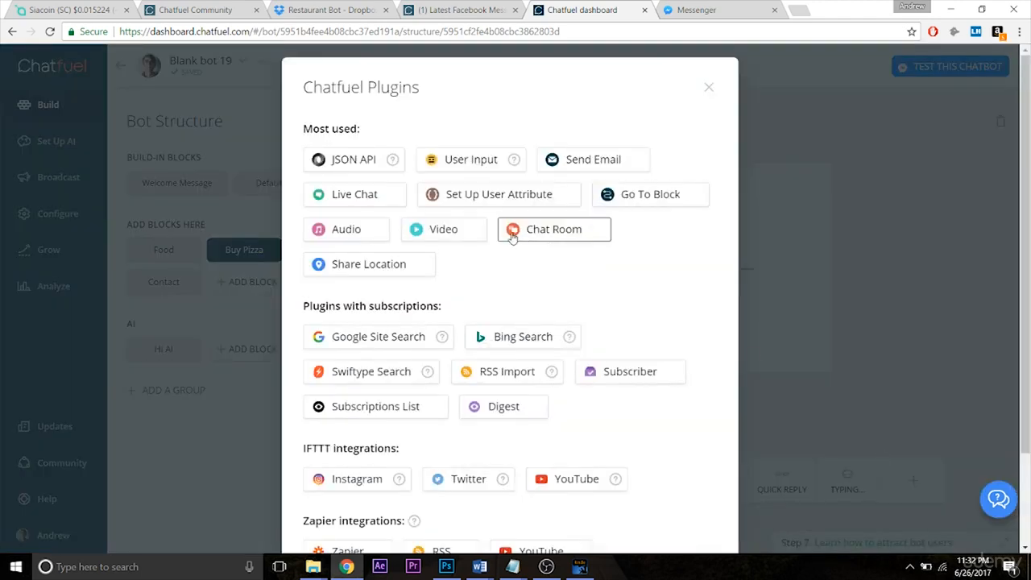
left_click(486, 201)
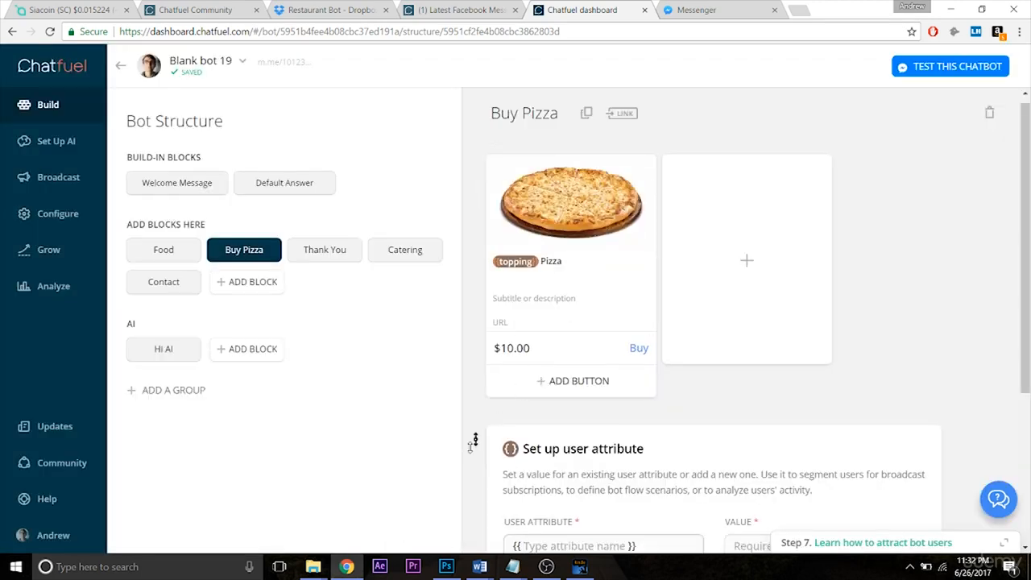
left_click_drag(474, 422, 466, 162)
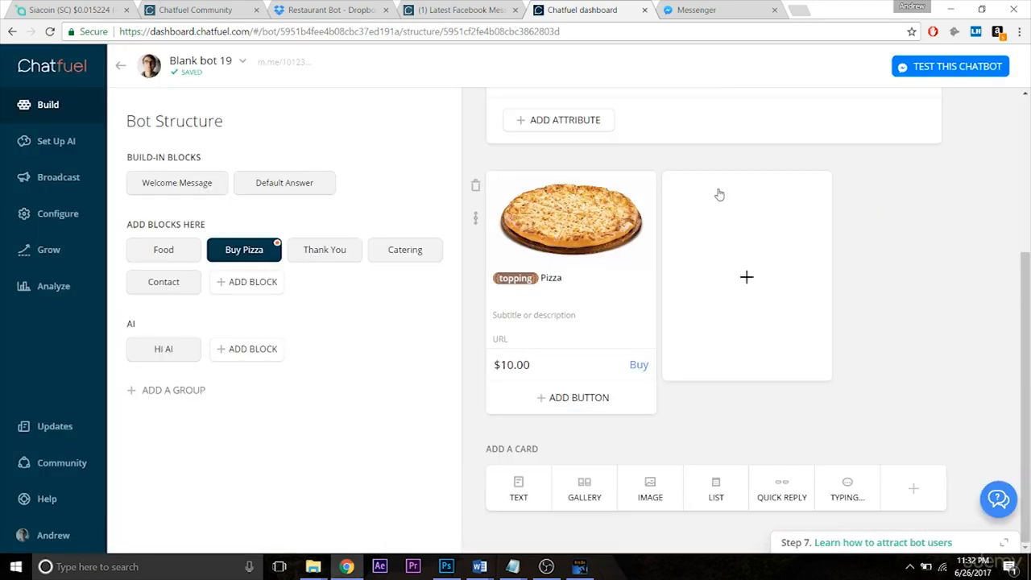
scroll(895, 331, "up", 3)
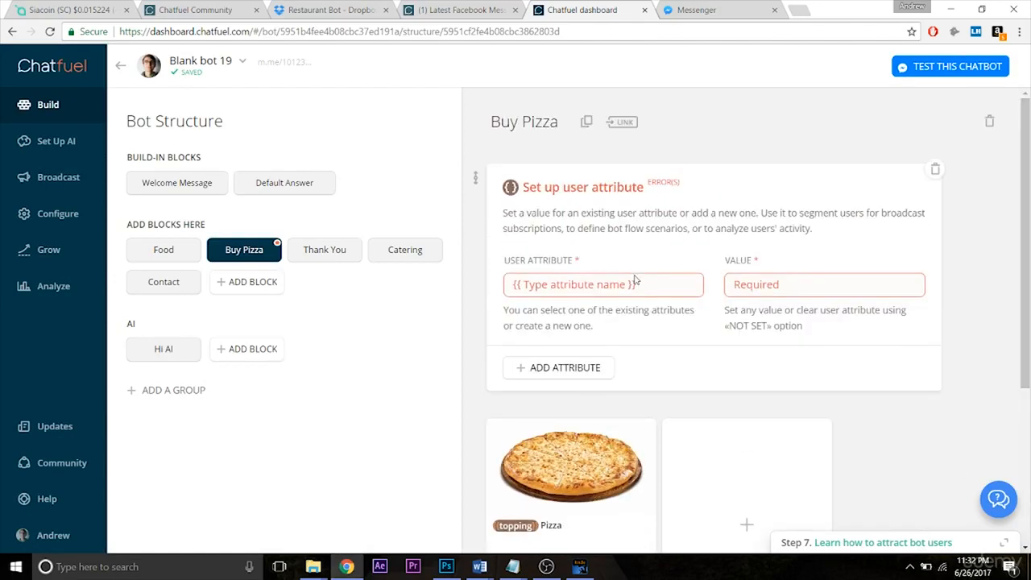
Step: Choose the existing "order status" attribute in the Buy Pizza block's plugin and set its value to "no-"
left_click(599, 287)
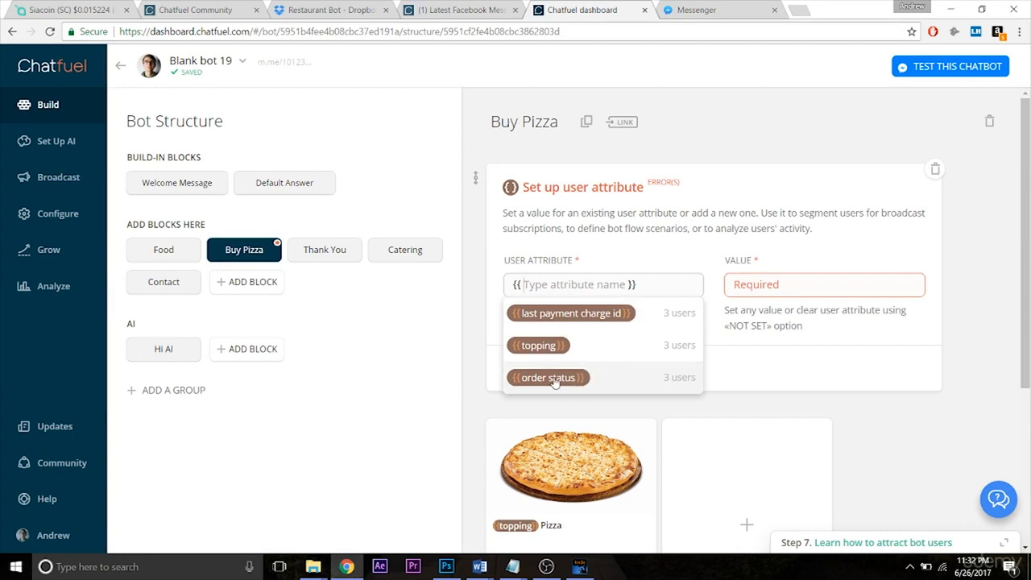
left_click(580, 388)
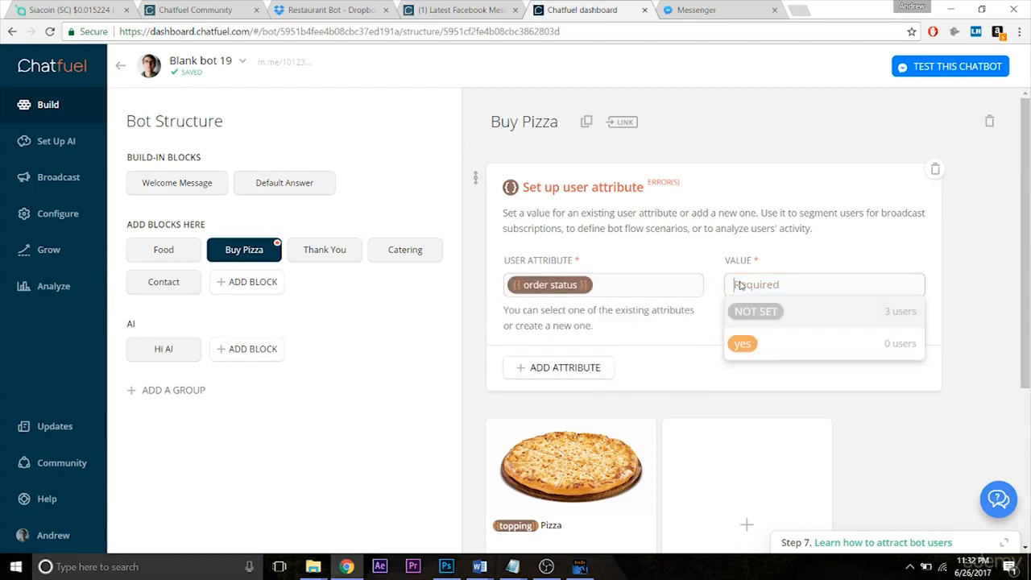
type("no")
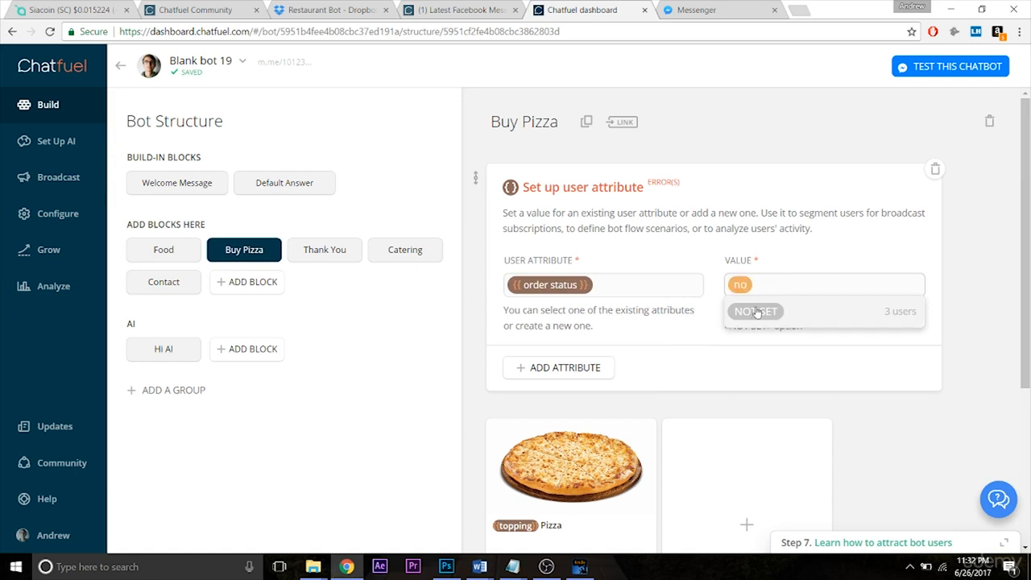
key("Return")
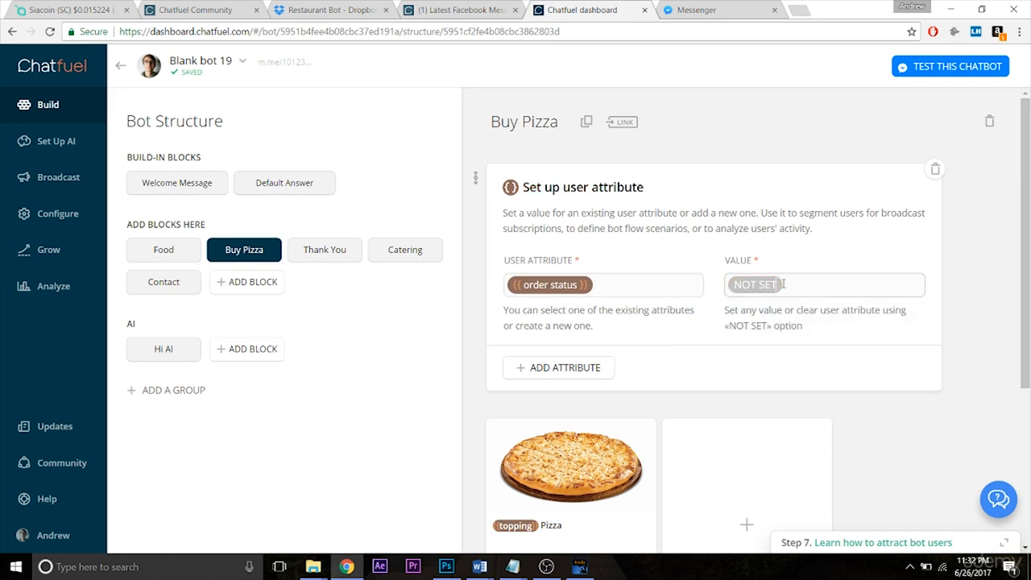
left_click(782, 285)
type("no")
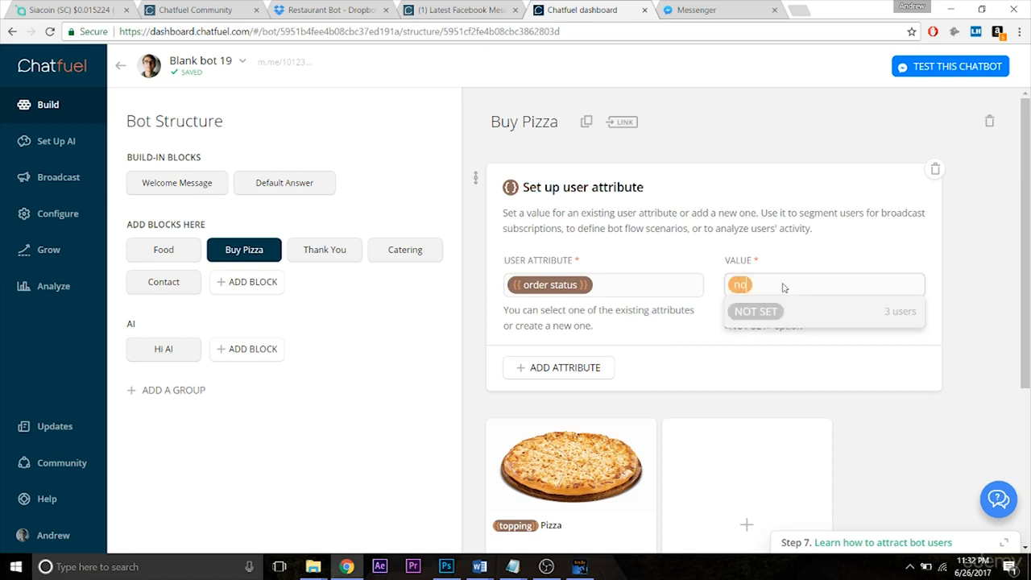
type("-")
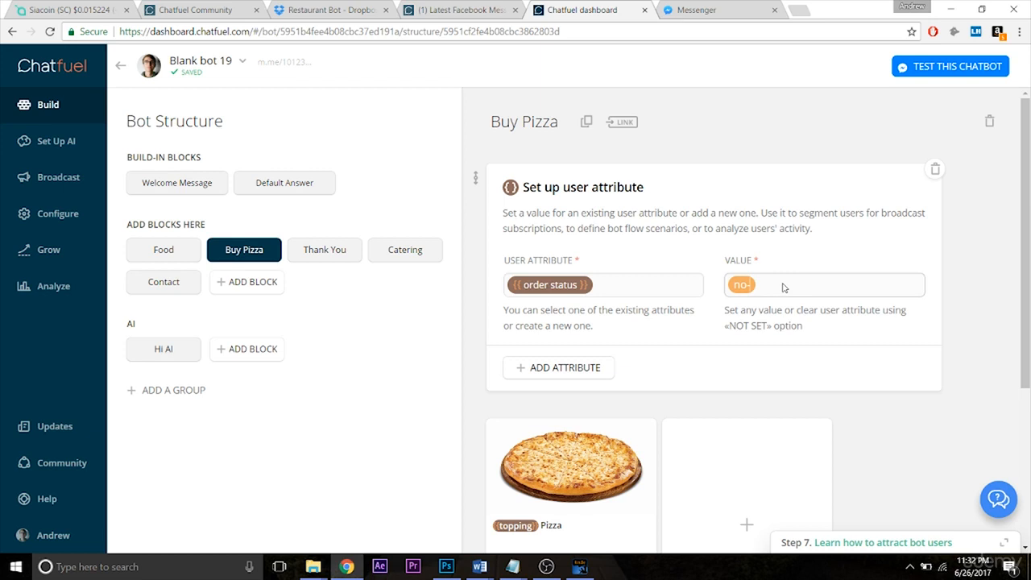
left_click(981, 299)
Step: Review the quick replies of the Welcome Message block and the topping choices of the Food block
left_click(189, 186)
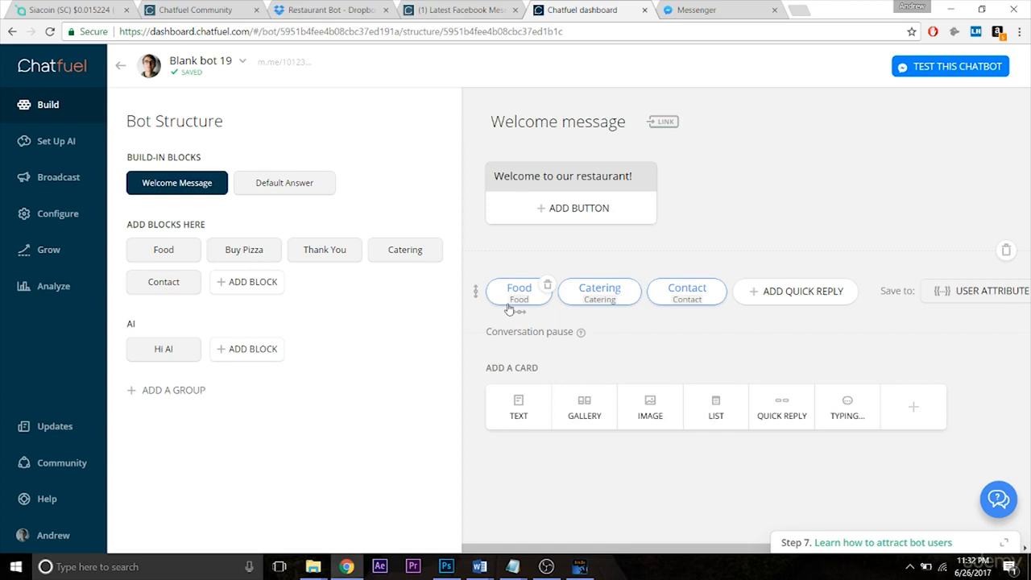
left_click(168, 256)
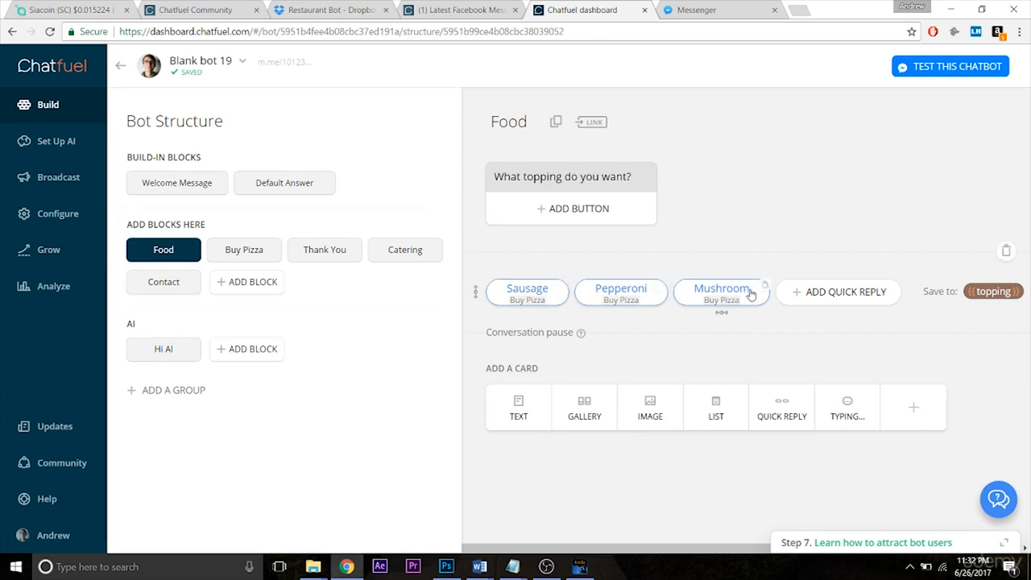
Step: Review the Buy Pizza block's order status attribute and Buy button advanced settings, plus the Thank You block
left_click(245, 257)
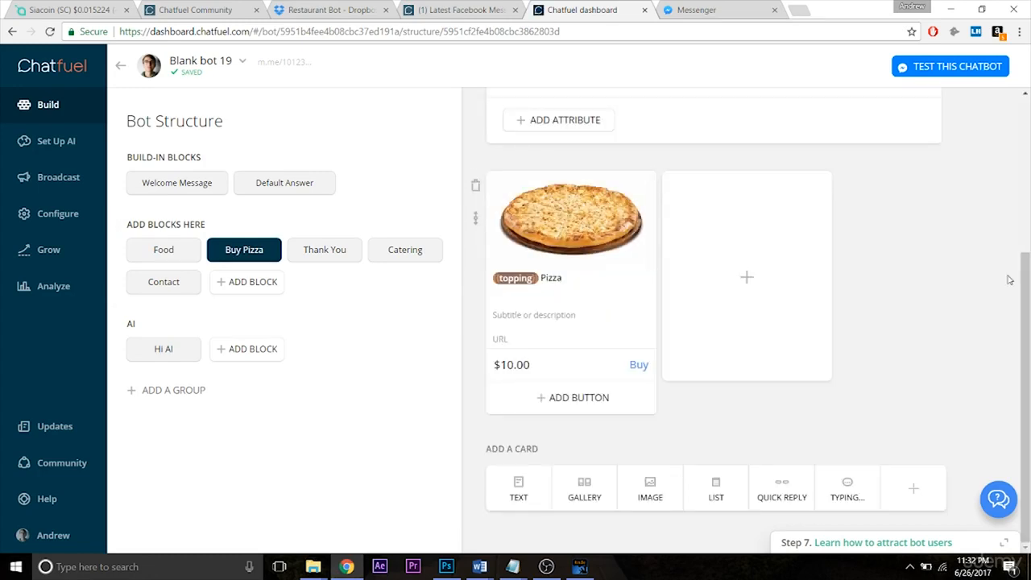
left_click_drag(1025, 344, 1029, 194)
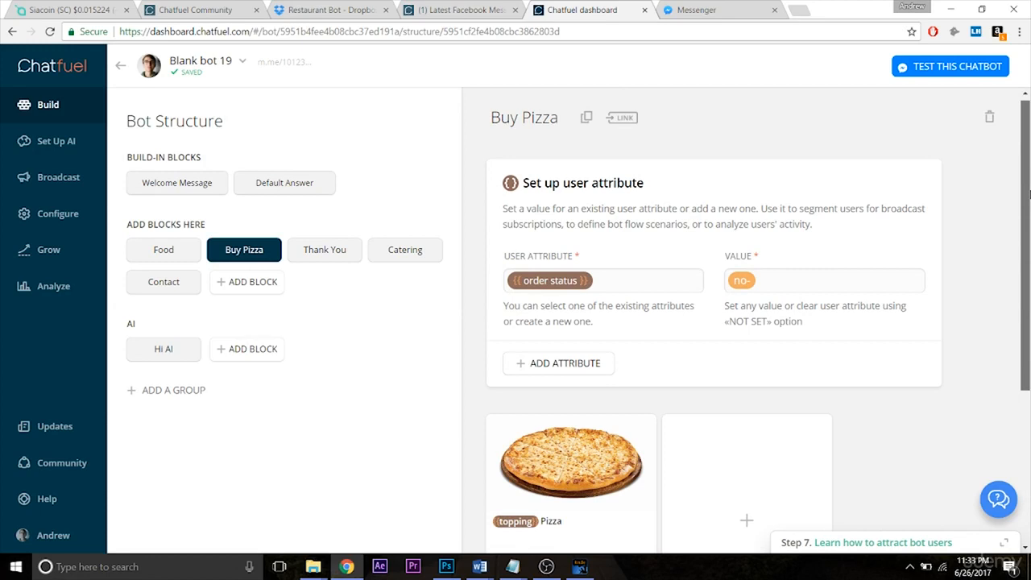
left_click_drag(1029, 194, 1029, 216)
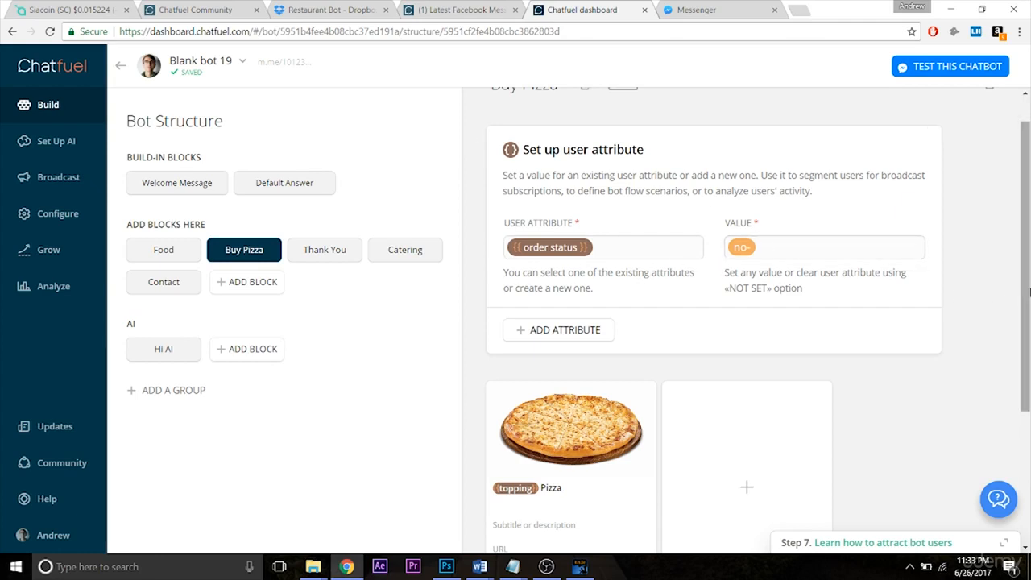
left_click_drag(1029, 294, 1029, 433)
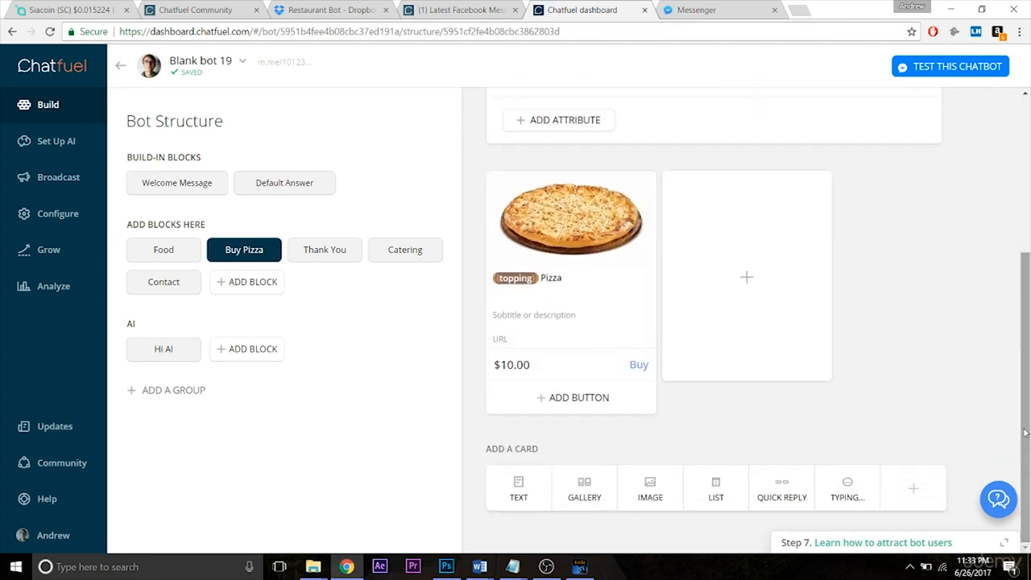
left_click(641, 362)
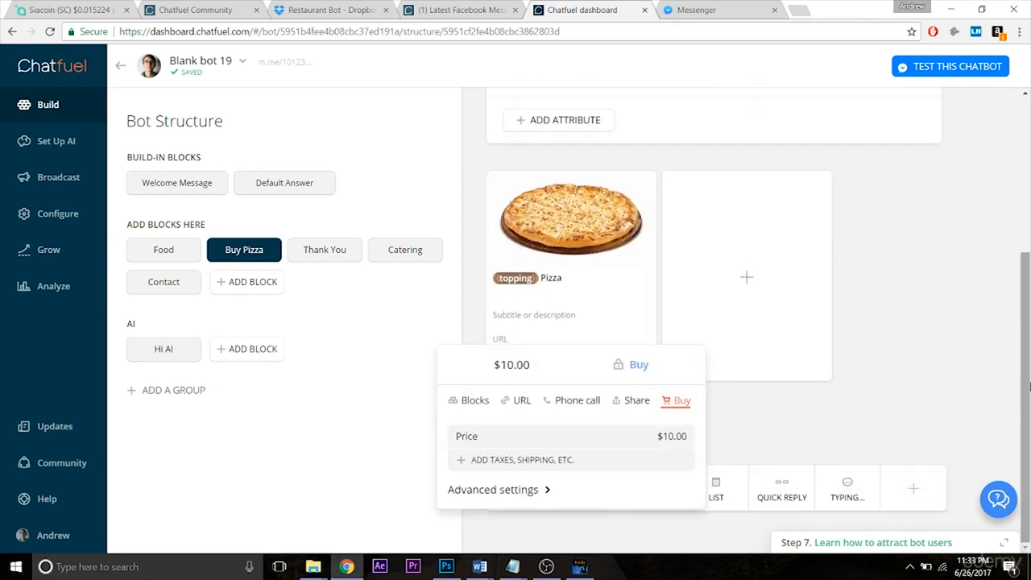
left_click(491, 492)
left_click_drag(1029, 392, 1029, 431)
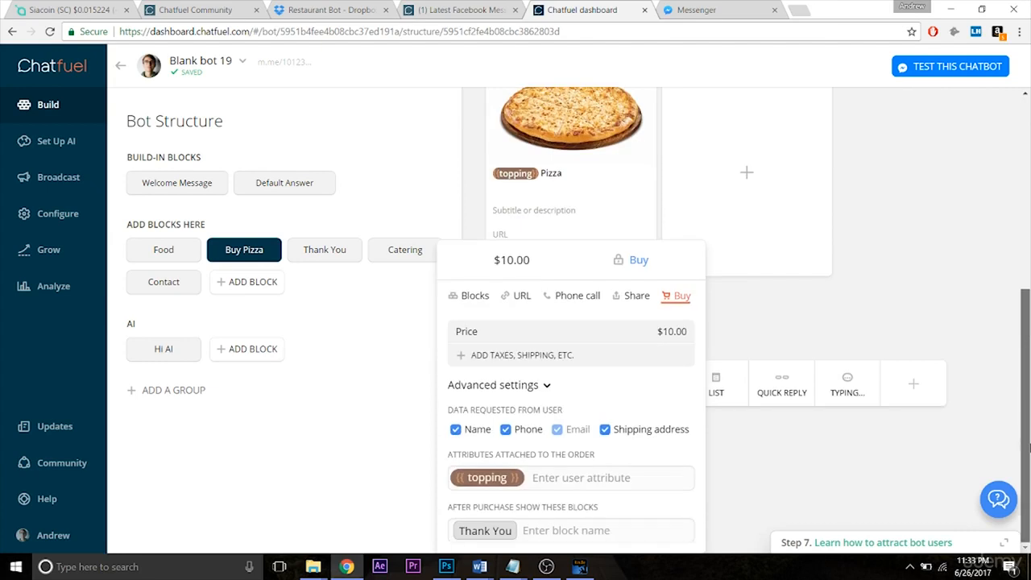
left_click(803, 505)
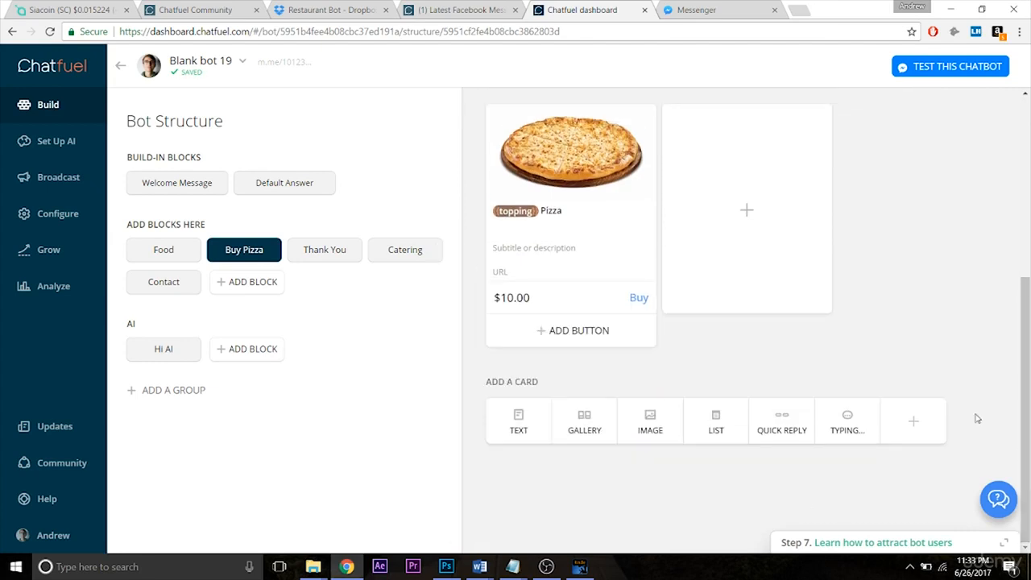
left_click_drag(1029, 386, 1029, 310)
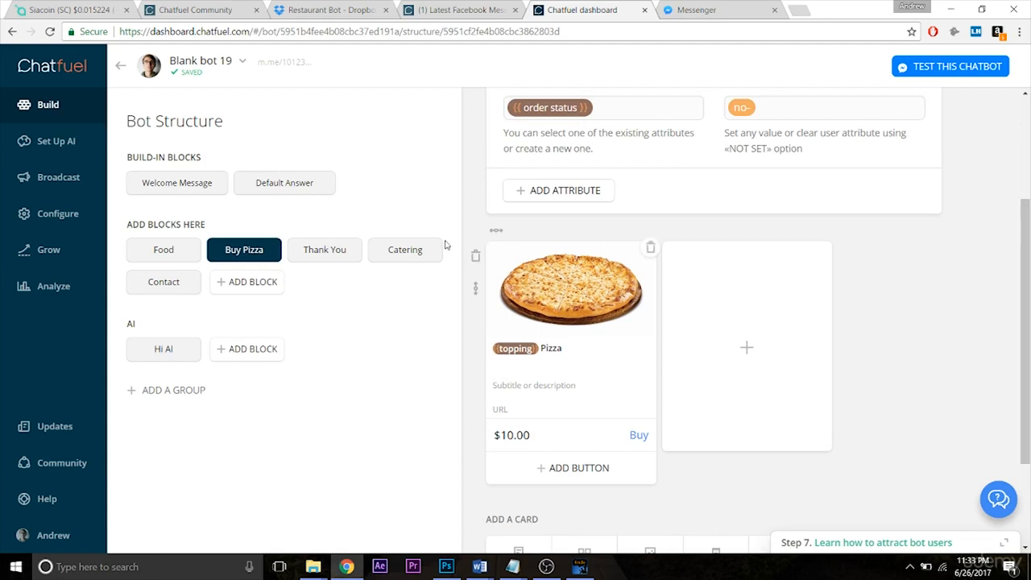
left_click(336, 251)
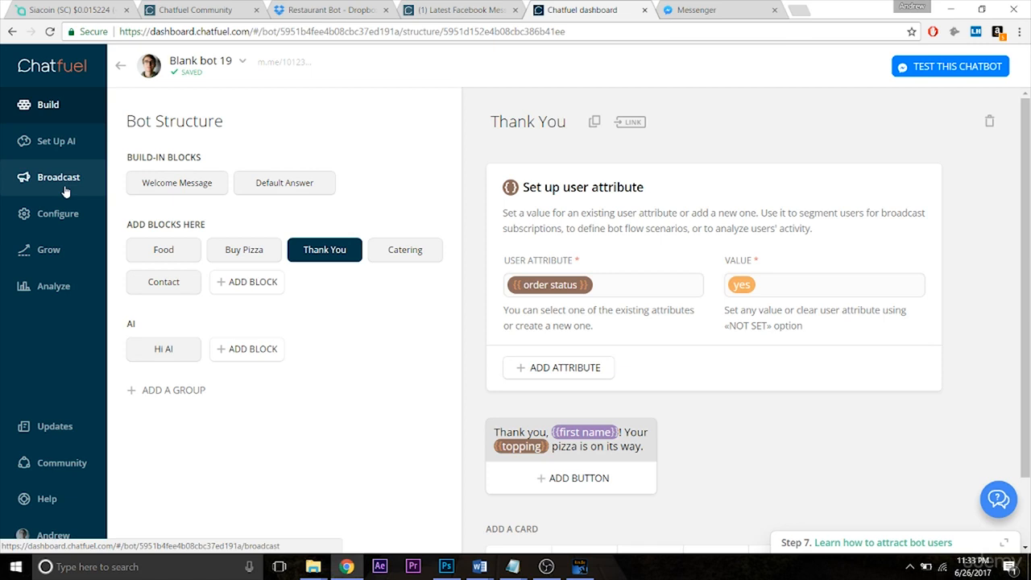
Step: Create a new broadcast sequence item and add a text card reading "We know you want that {{topping}} pizza!"
left_click(32, 179)
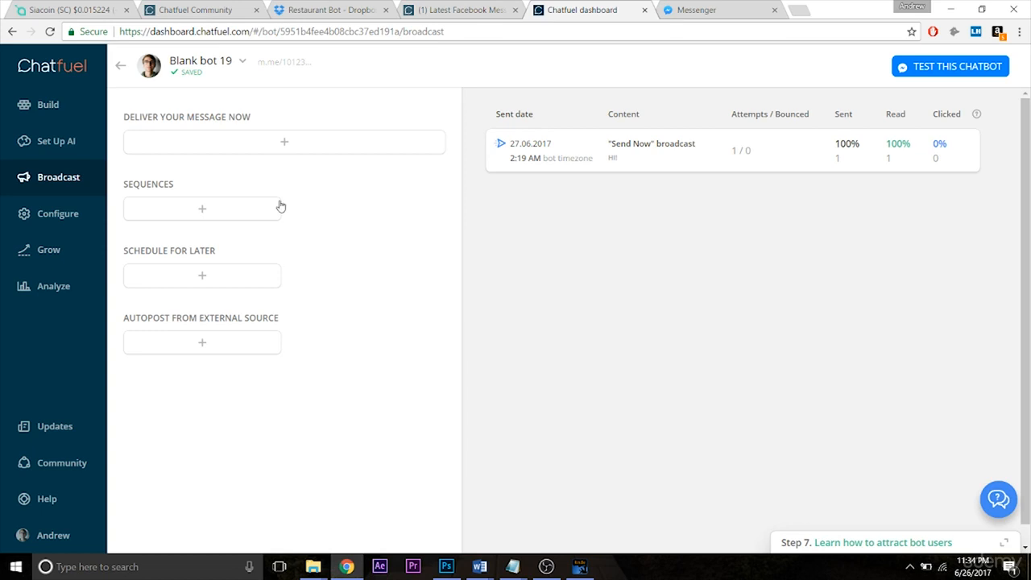
left_click(208, 212)
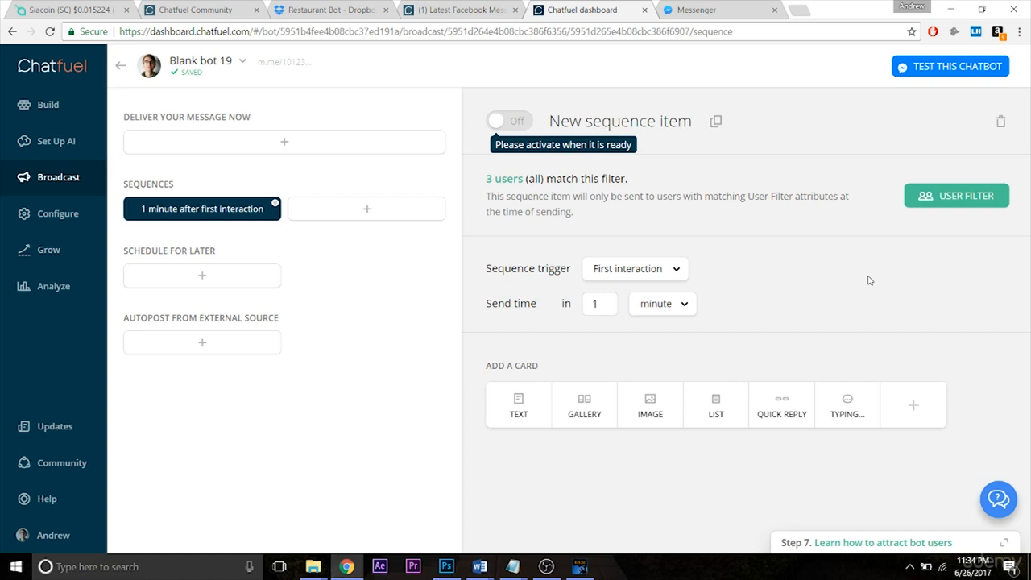
left_click(520, 411)
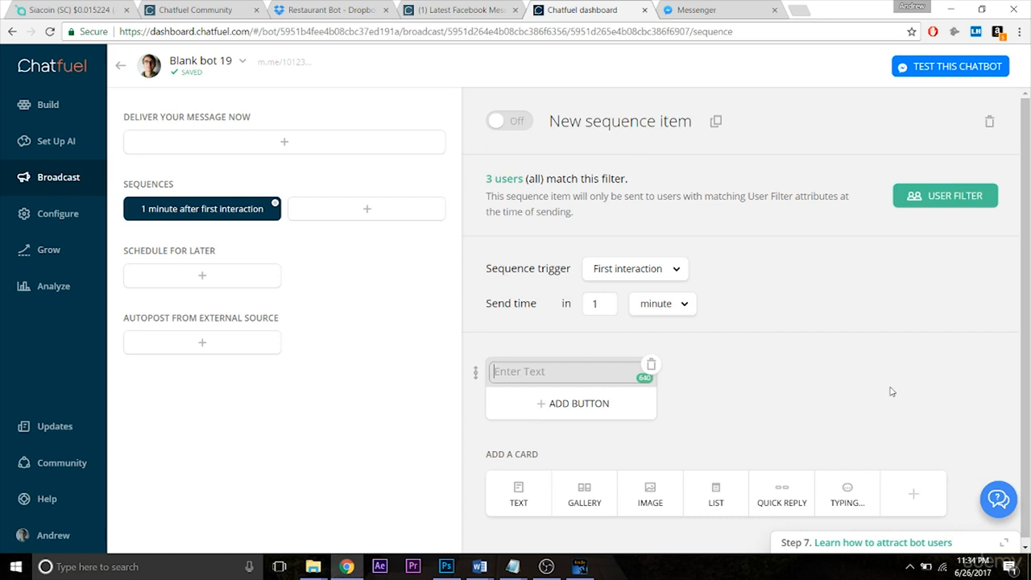
type("We know you want that pizza")
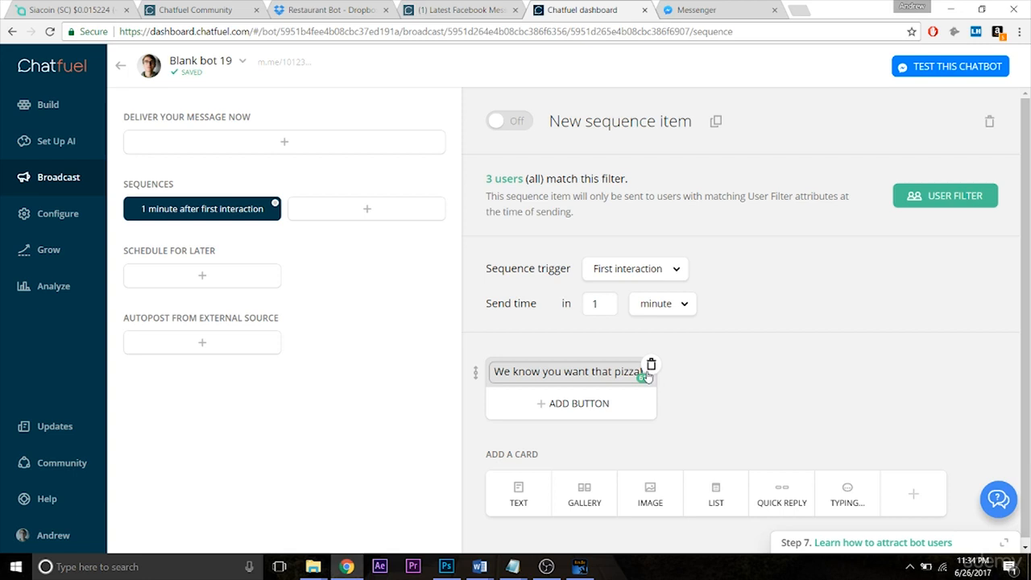
type("!")
type("{{top")
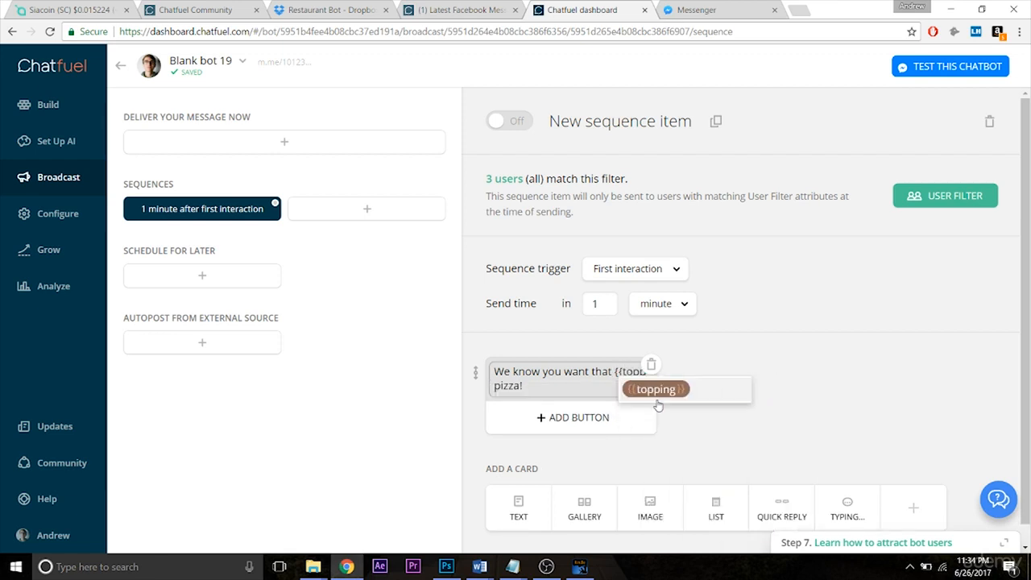
key("Return")
left_click(743, 398)
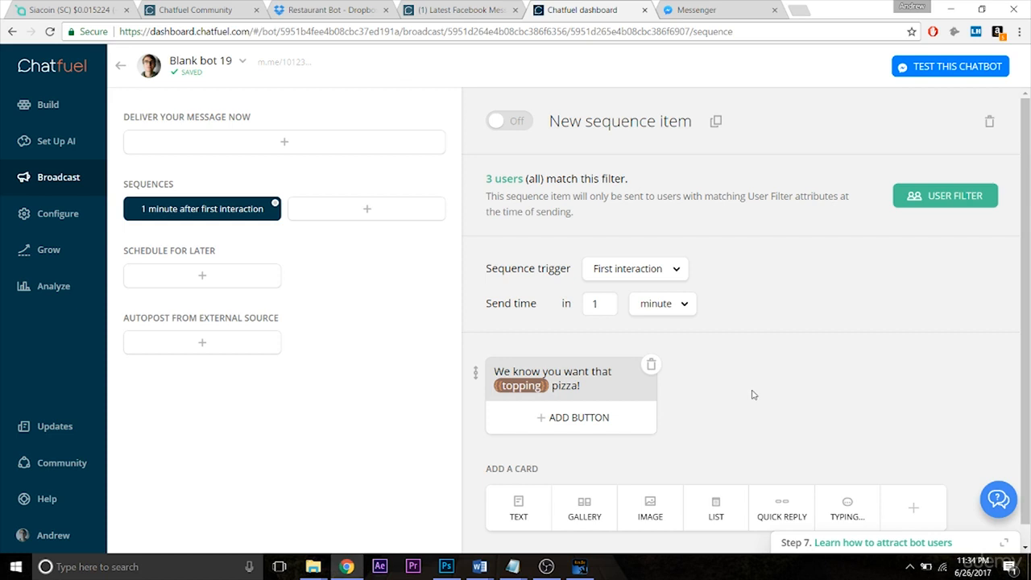
Step: Add a second text card to the sequence item reading "Get 50% off any pizza this week only!"
left_click(518, 506)
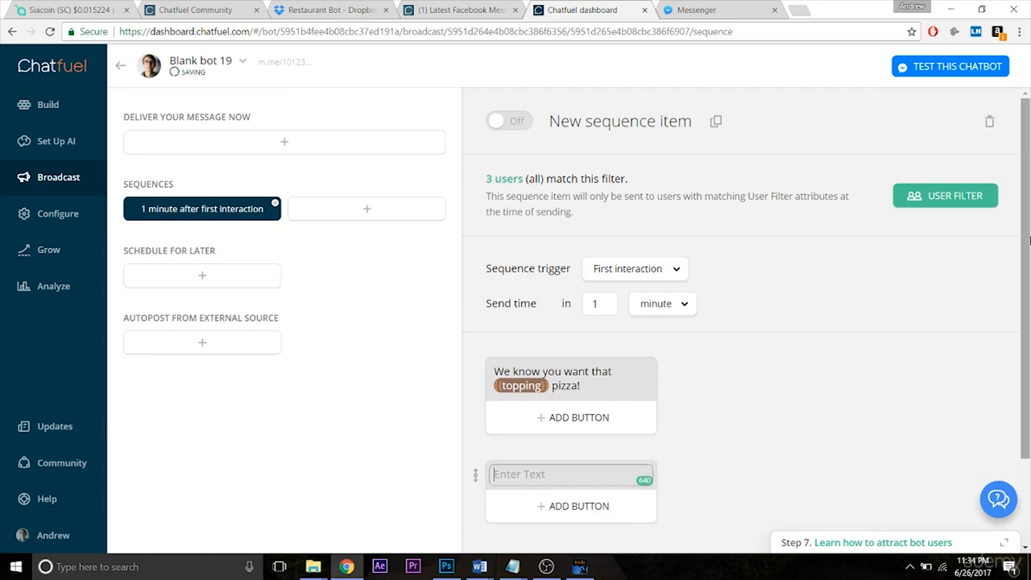
left_click_drag(1029, 289, 1029, 374)
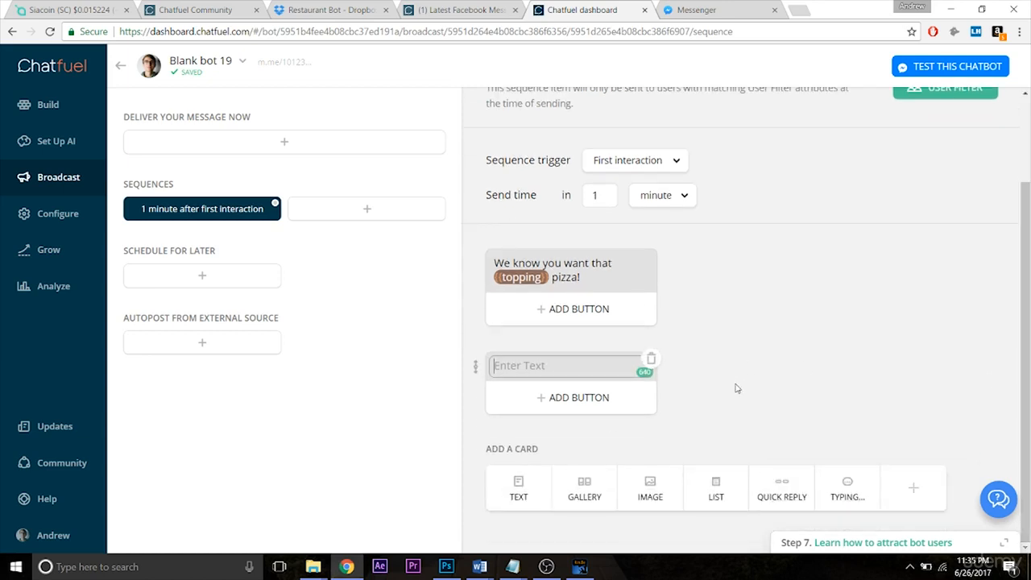
type("Get 50% off any pizza ")
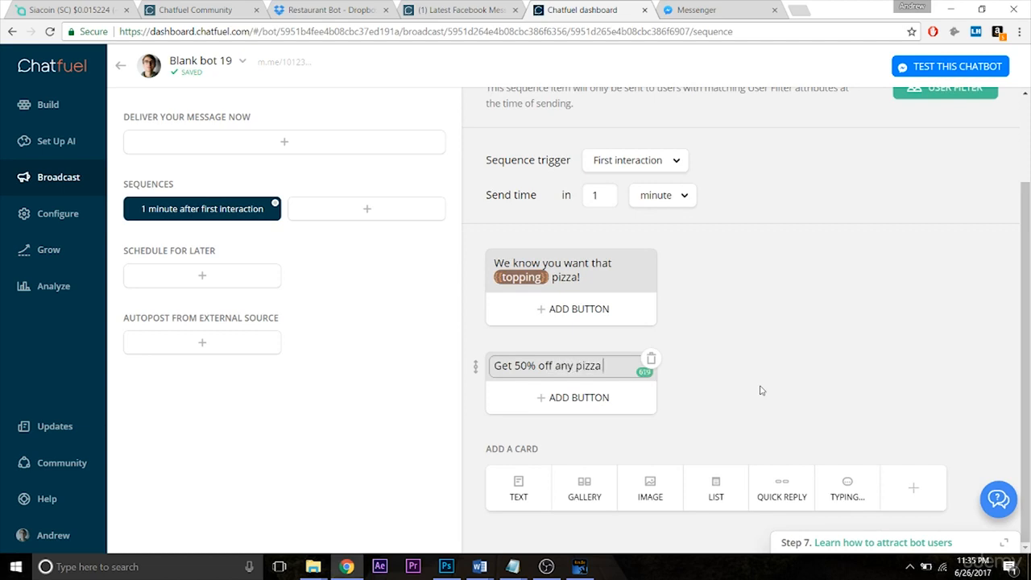
type("this week only!")
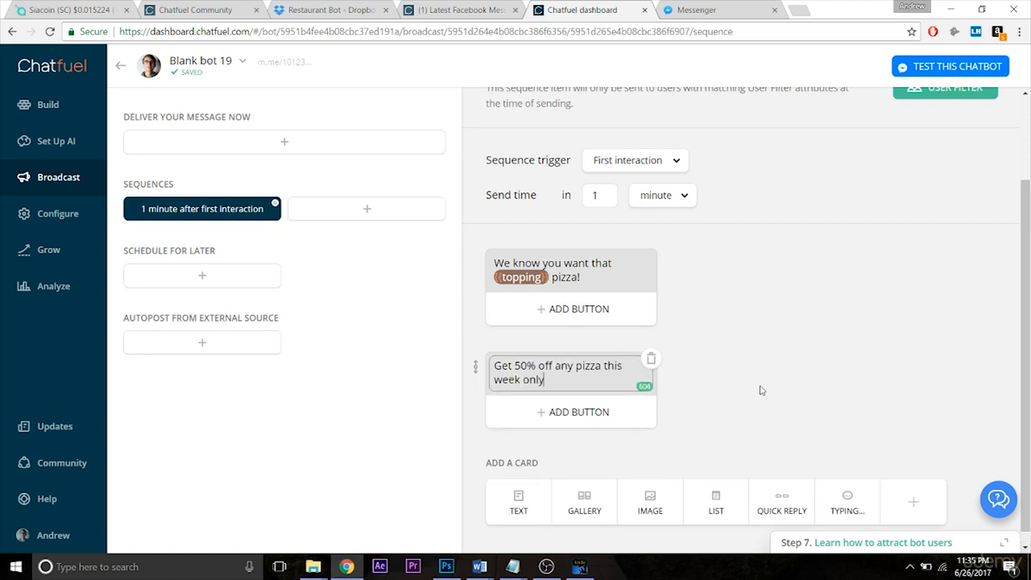
left_click(785, 386)
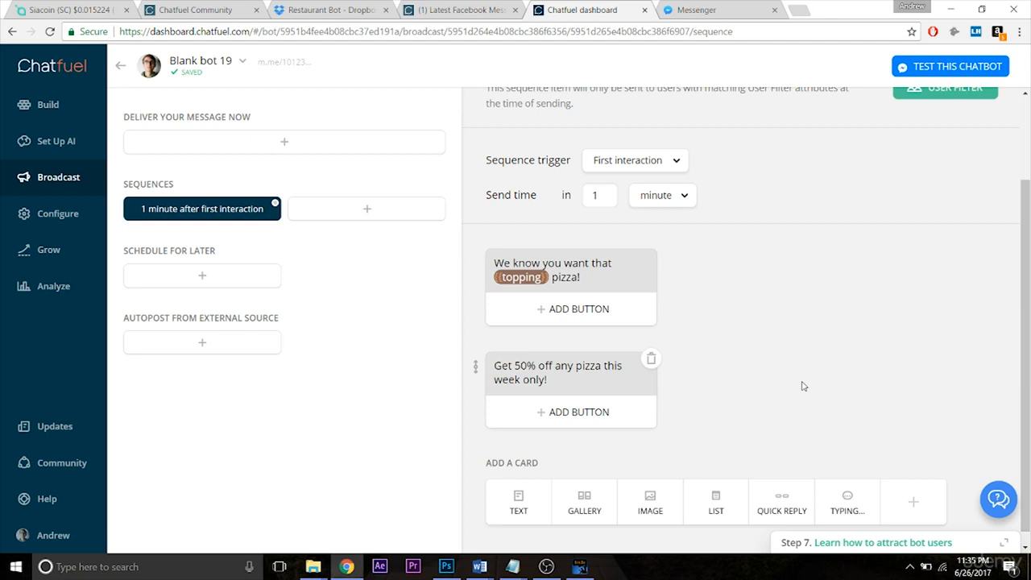
Step: Set the sequence item's user filter to recipients whose "order status" is "no-"
left_click_drag(1027, 338, 1029, 228)
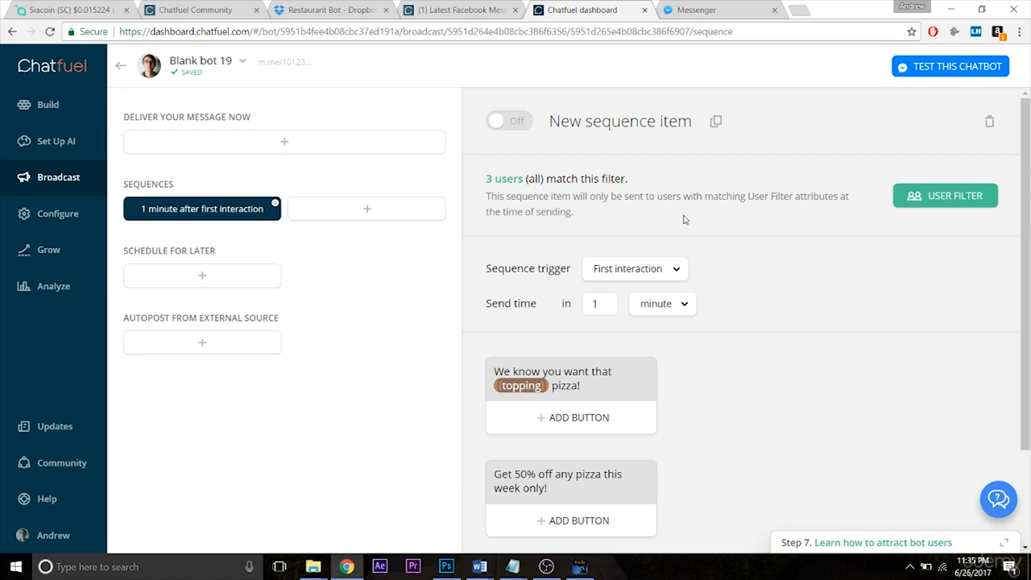
left_click(931, 196)
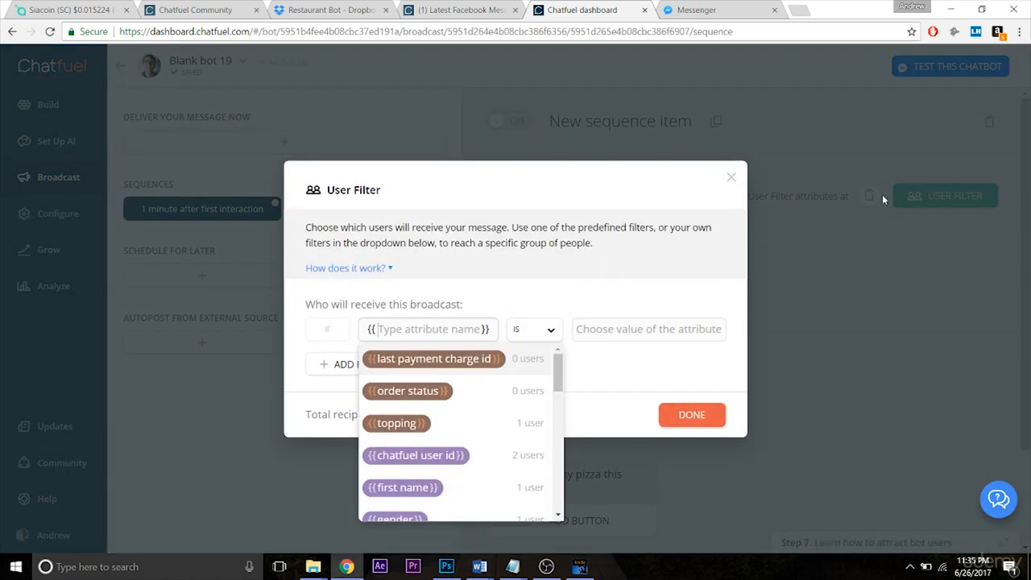
left_click(419, 395)
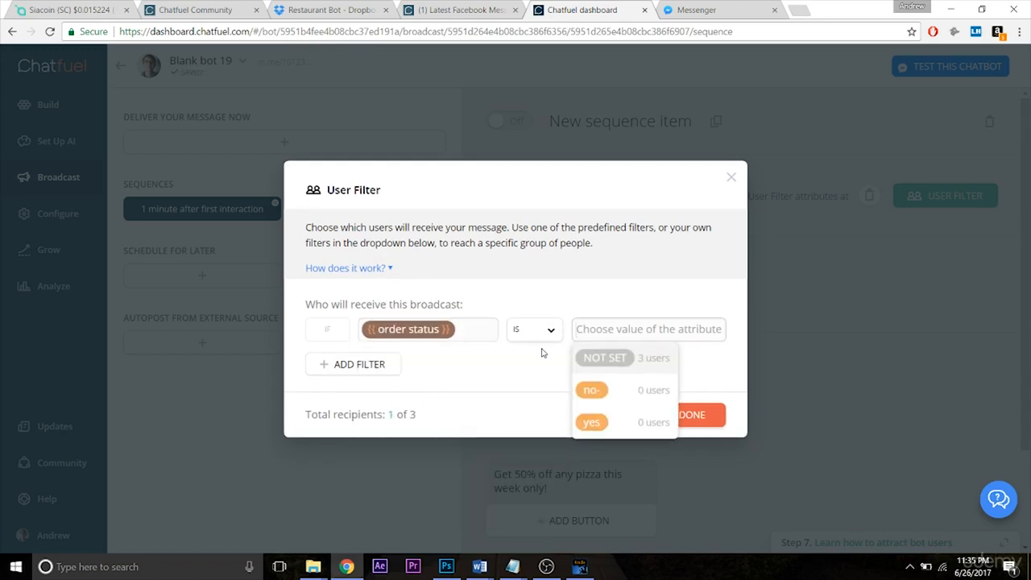
left_click(592, 392)
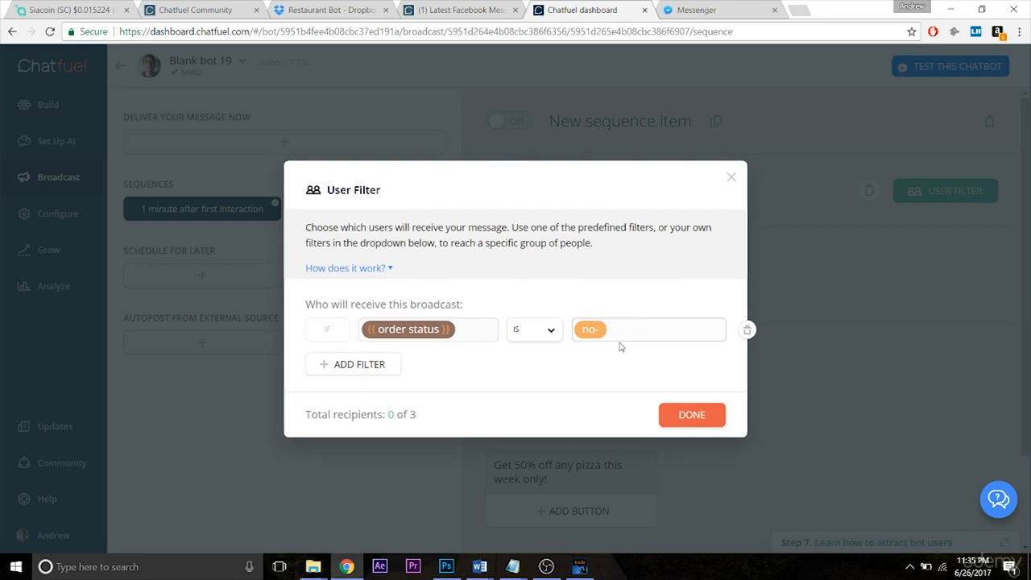
Step: Add a second AND filter condition requiring that "order status" is not "yes", and apply the user filter
left_click(367, 364)
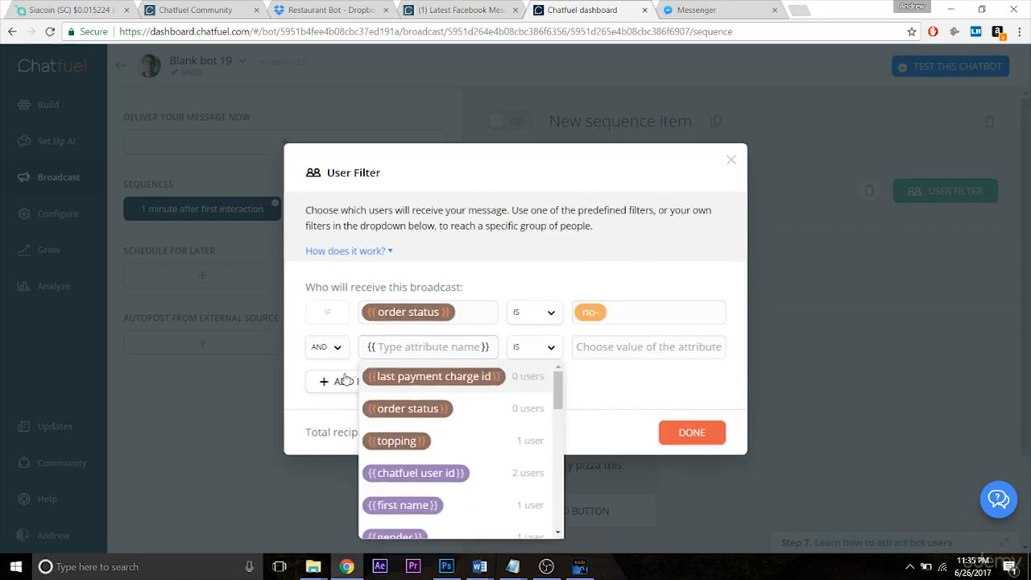
left_click(416, 410)
left_click(544, 348)
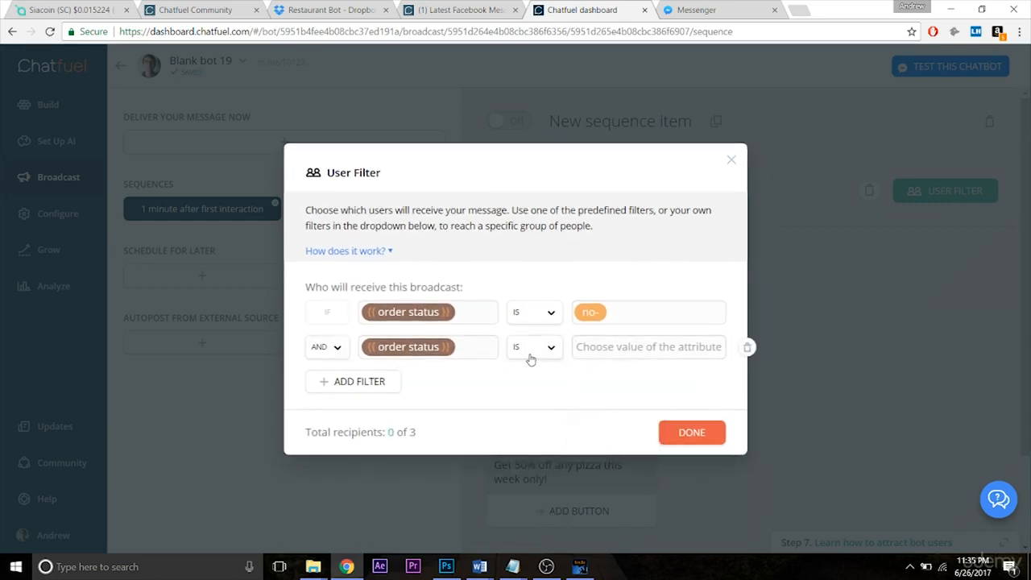
left_click(530, 382)
left_click(607, 354)
type("yes")
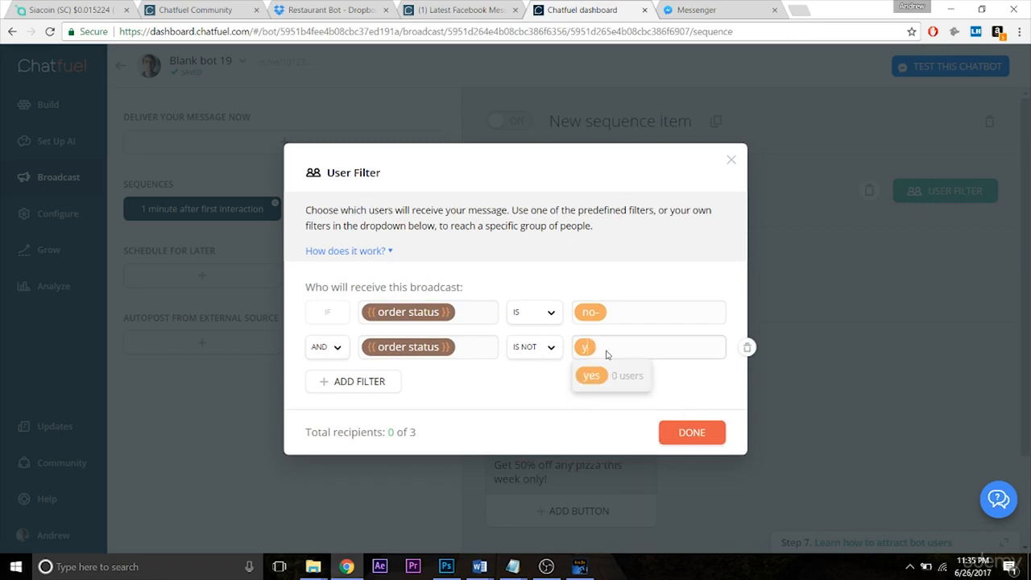
left_click(584, 379)
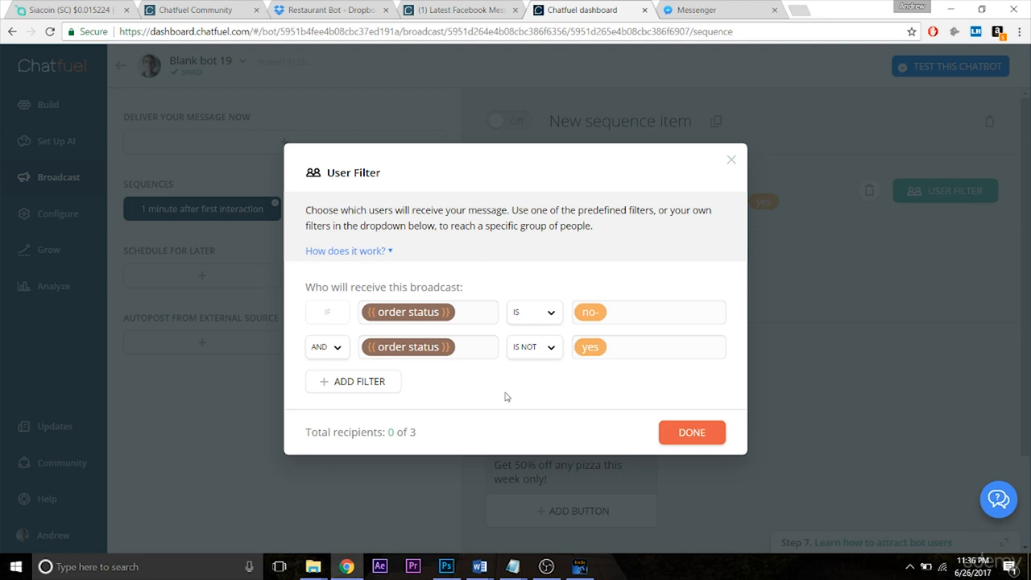
left_click(669, 437)
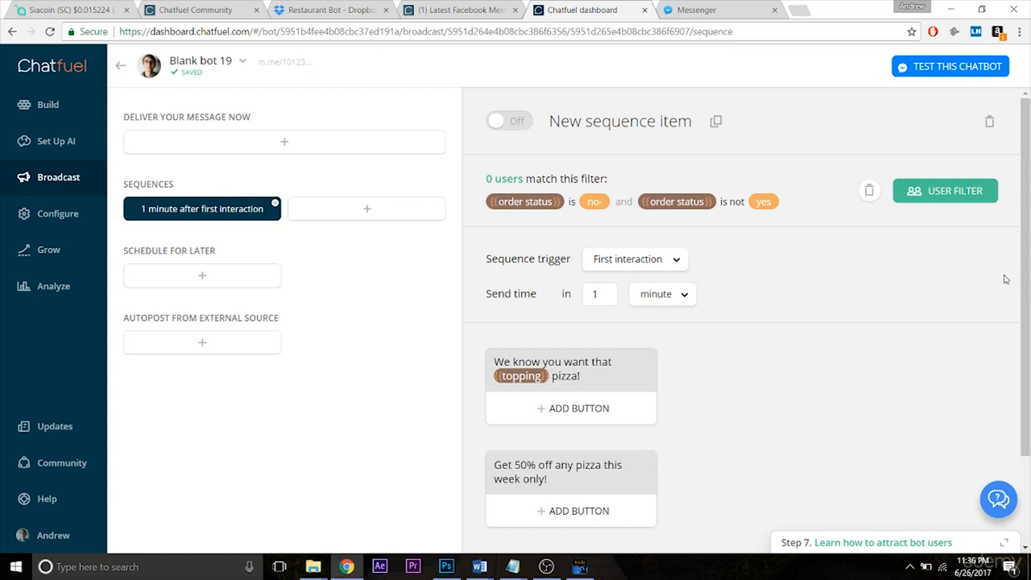
Step: Add a gallery card below the two text cards and upload the whole cheese pizza picture found by searching the image files for "pizza"
scroll(973, 281, "down", 1)
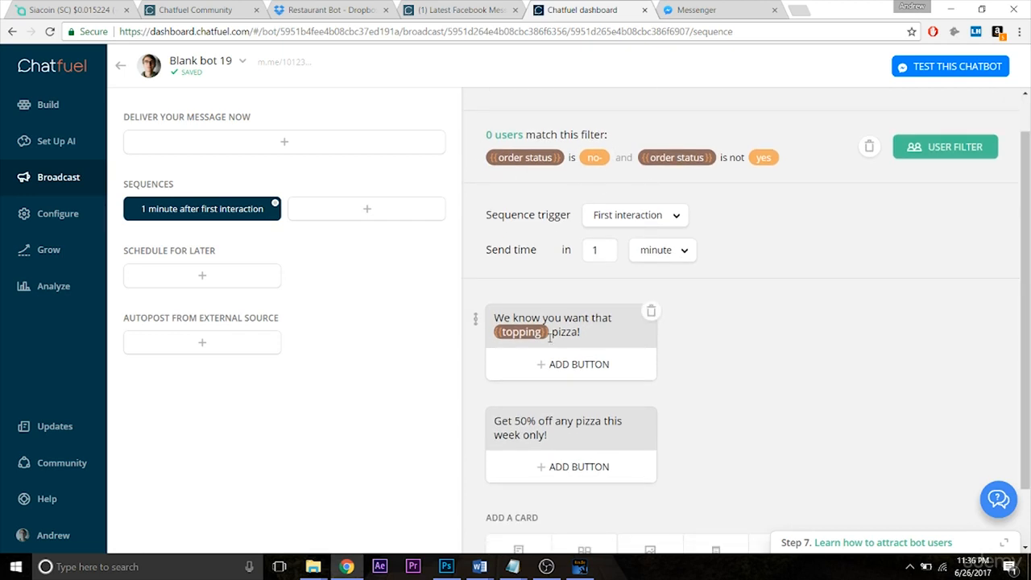
scroll(939, 322, "up", 1)
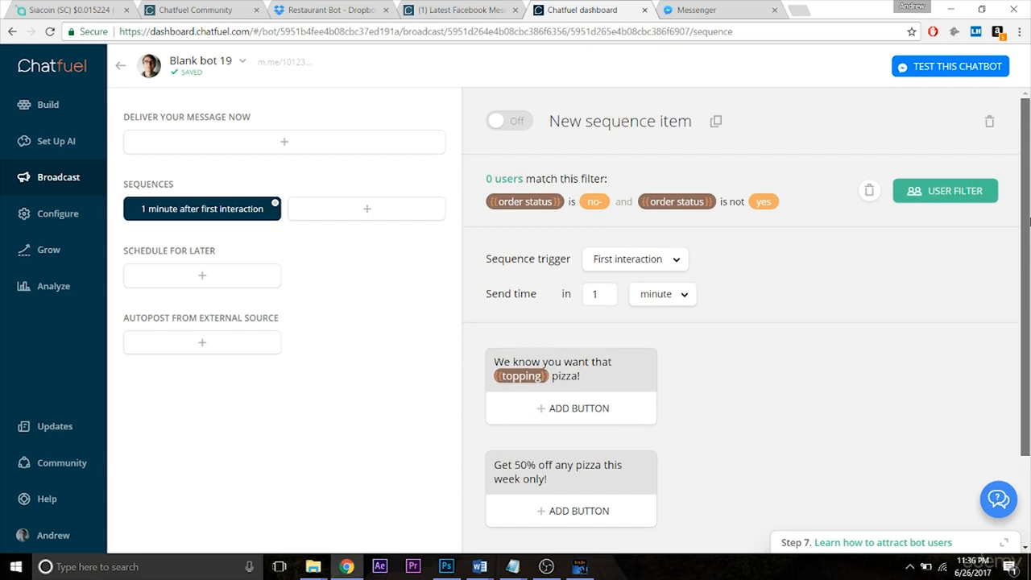
left_click_drag(1027, 252, 1007, 409)
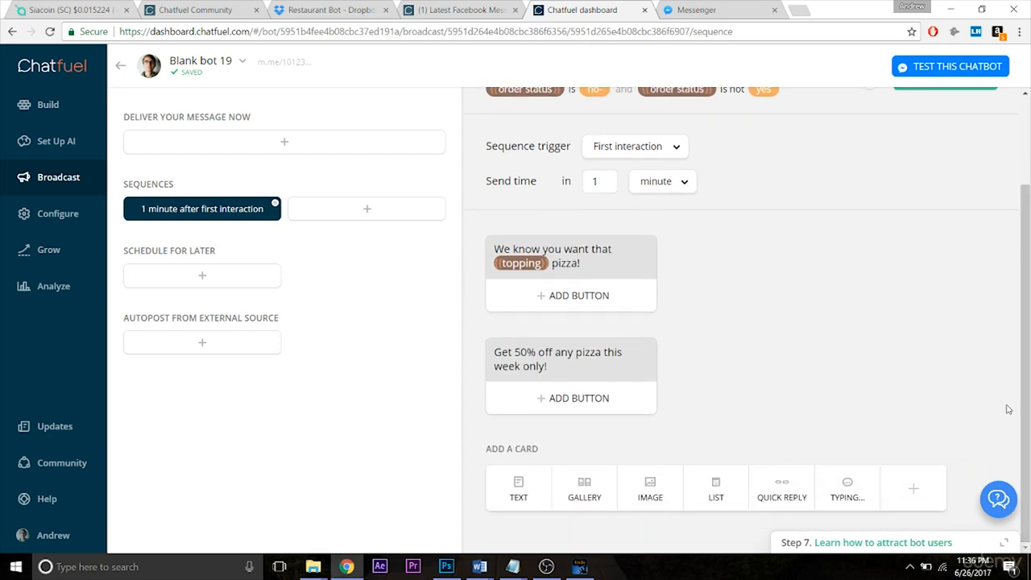
left_click(585, 491)
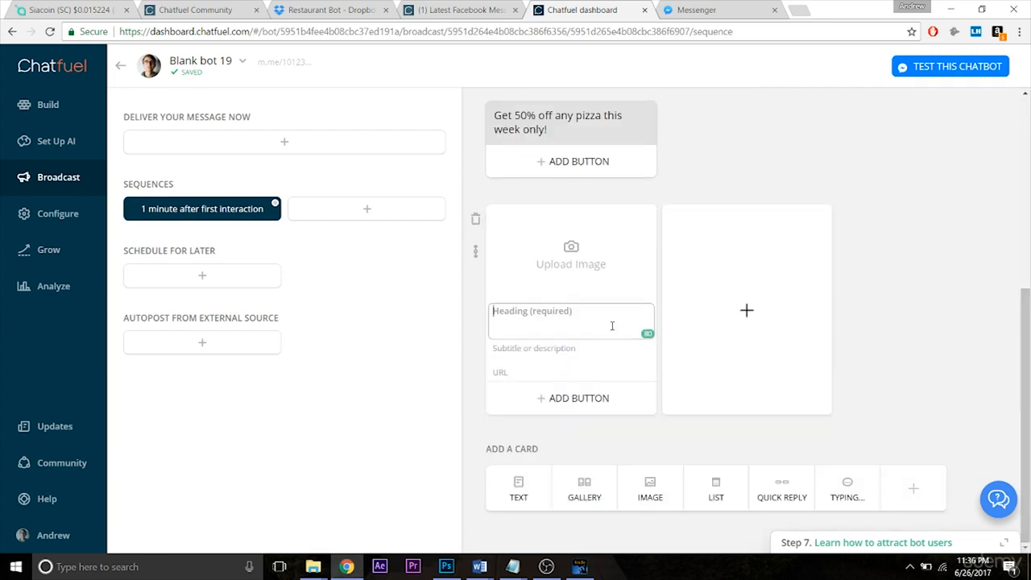
left_click(568, 288)
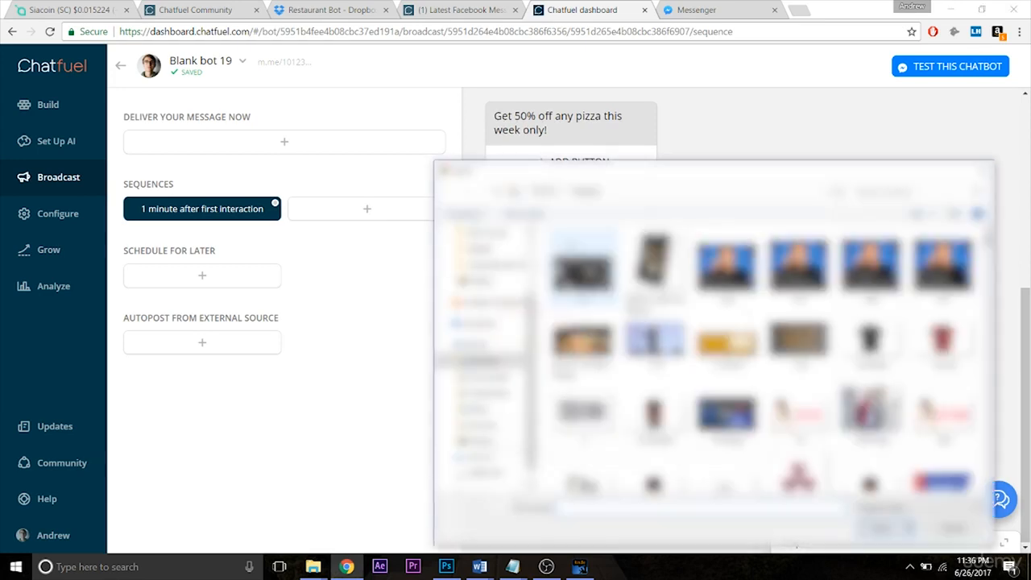
left_click(888, 191)
type("pizza")
key("Return")
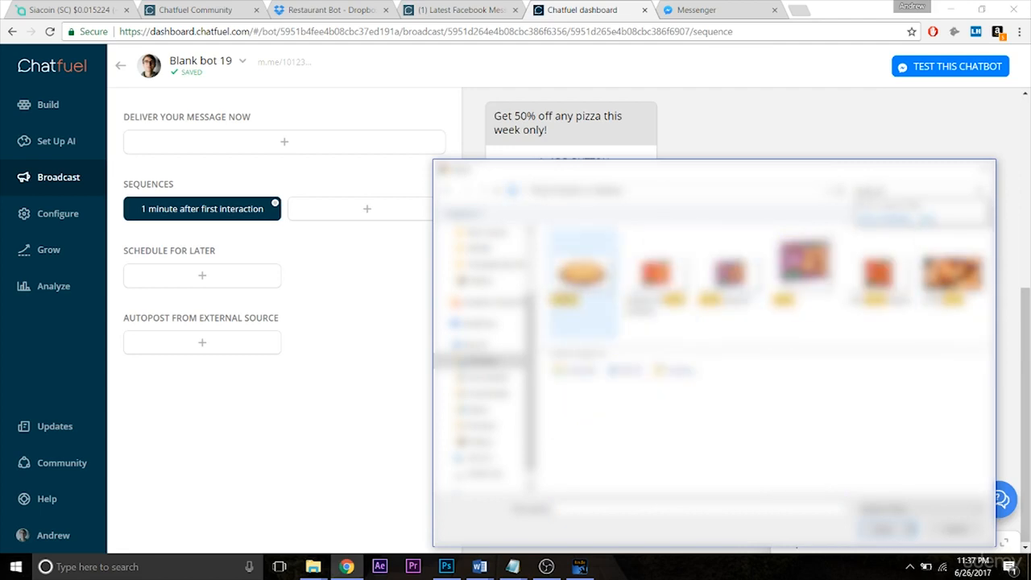
double_click(582, 278)
Step: Enlarge the crop frame to cover the full pizza picture and apply the image to the gallery card
left_click(637, 406)
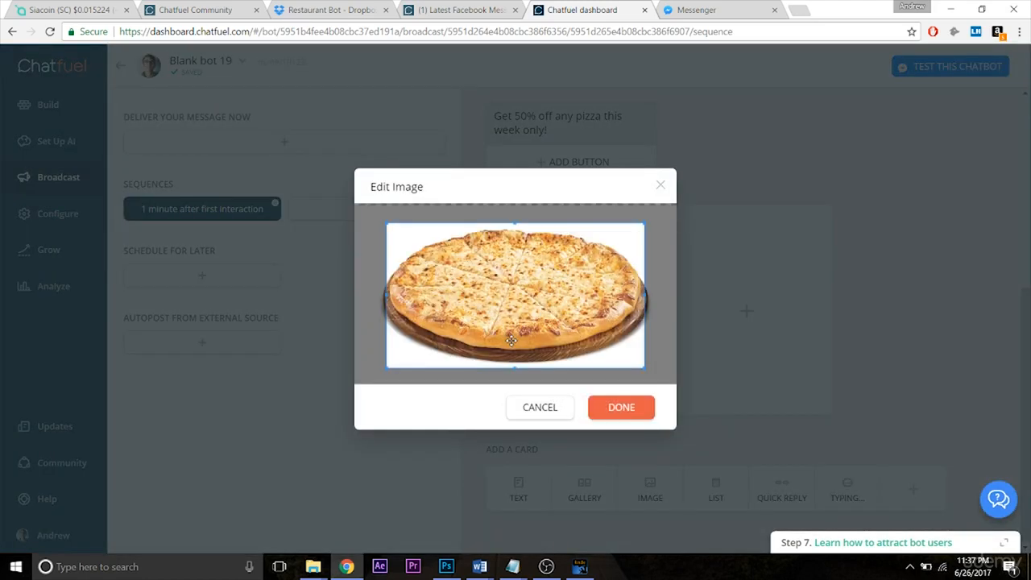
left_click_drag(514, 370, 517, 186)
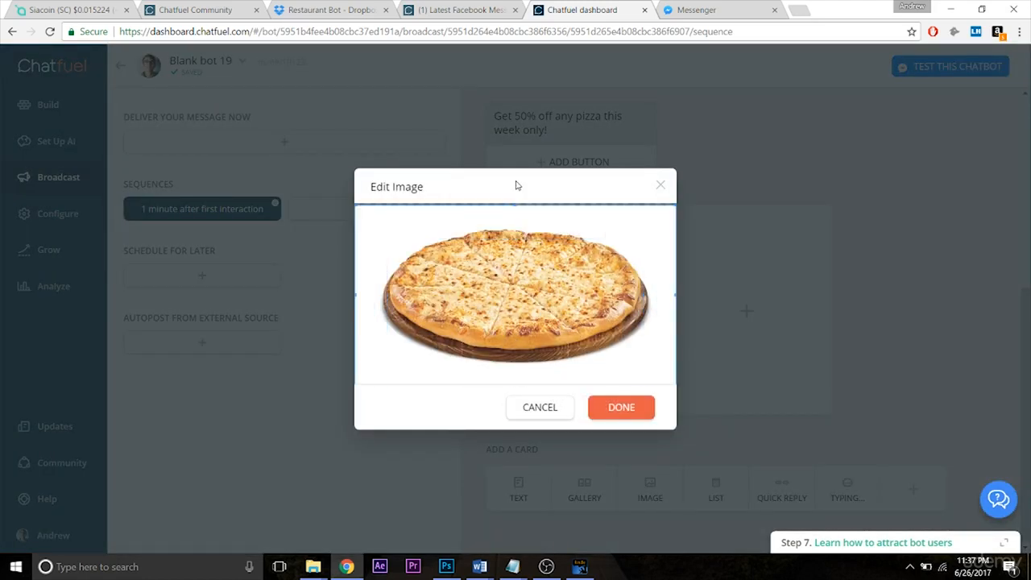
left_click(859, 392)
left_click(579, 325)
Step: Add a Buy button to the pizza gallery card with a price of $5.00
left_click(590, 399)
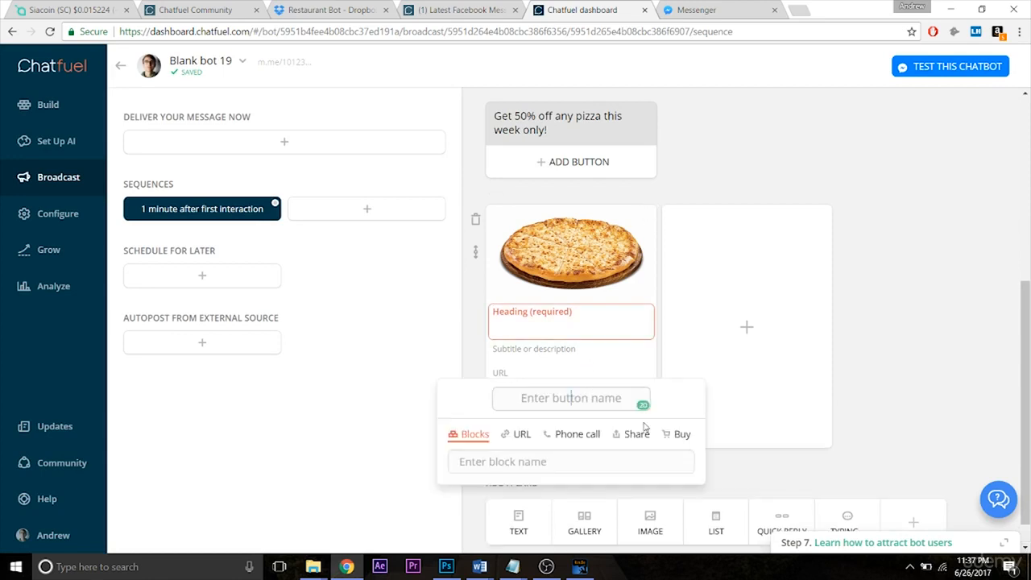
left_click(679, 434)
type("5")
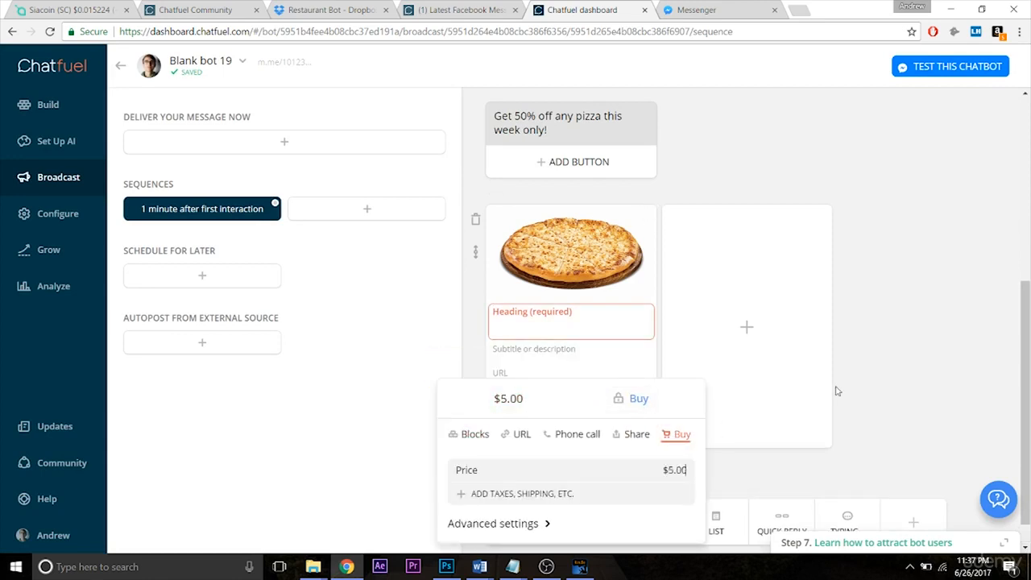
left_click(836, 391)
scroll(1026, 403, "down", 1)
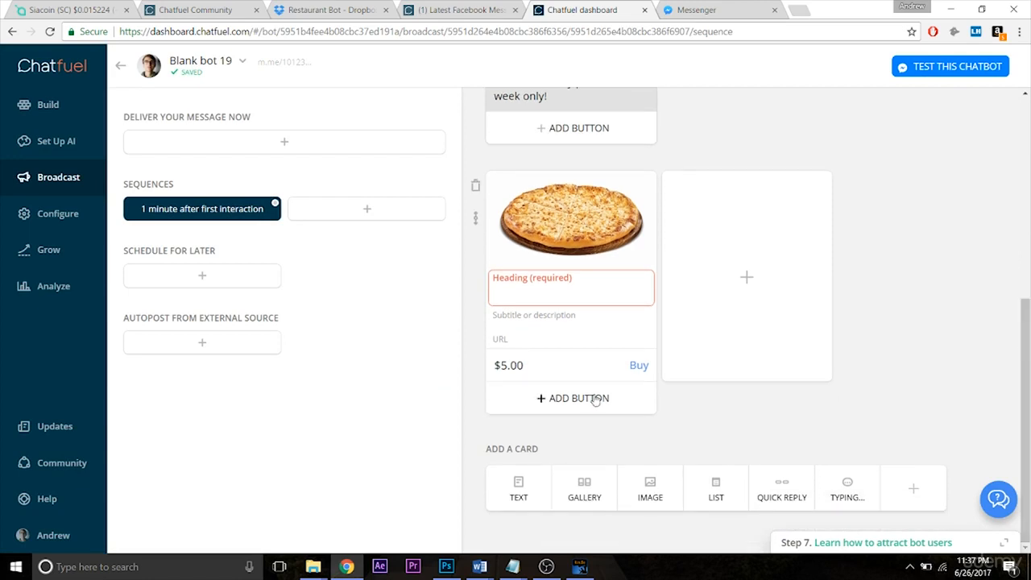
Step: In the Buy button's advanced settings, set "Thank You" as the block shown after purchase
left_click(578, 363)
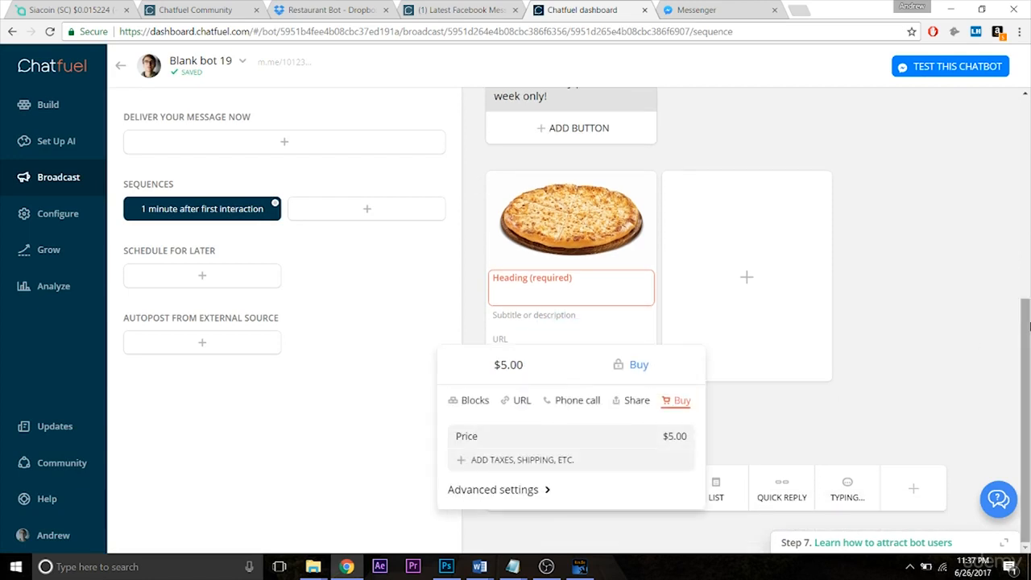
left_click(519, 495)
scroll(1029, 358, "down", 1)
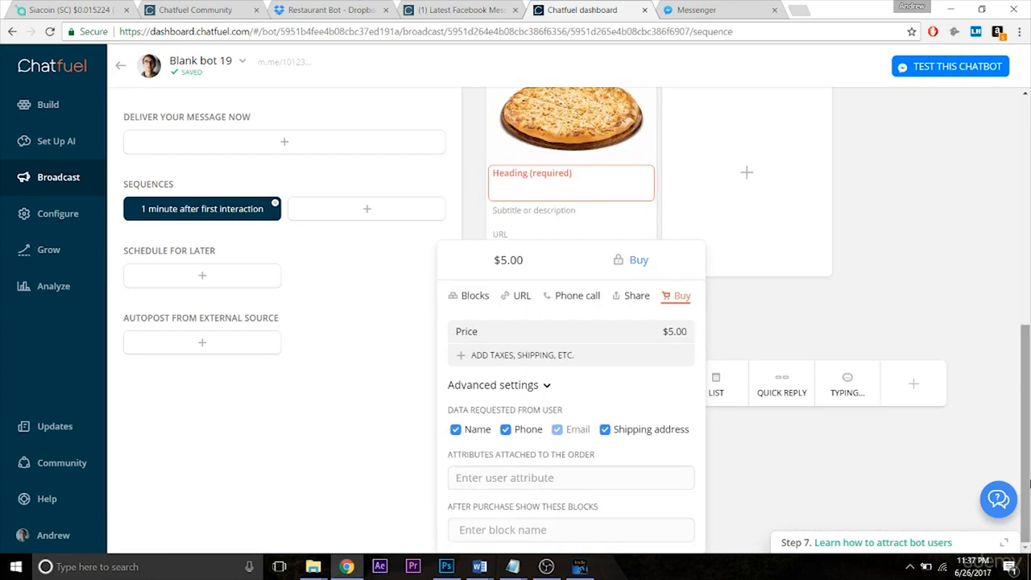
left_click(539, 530)
type("Thank You")
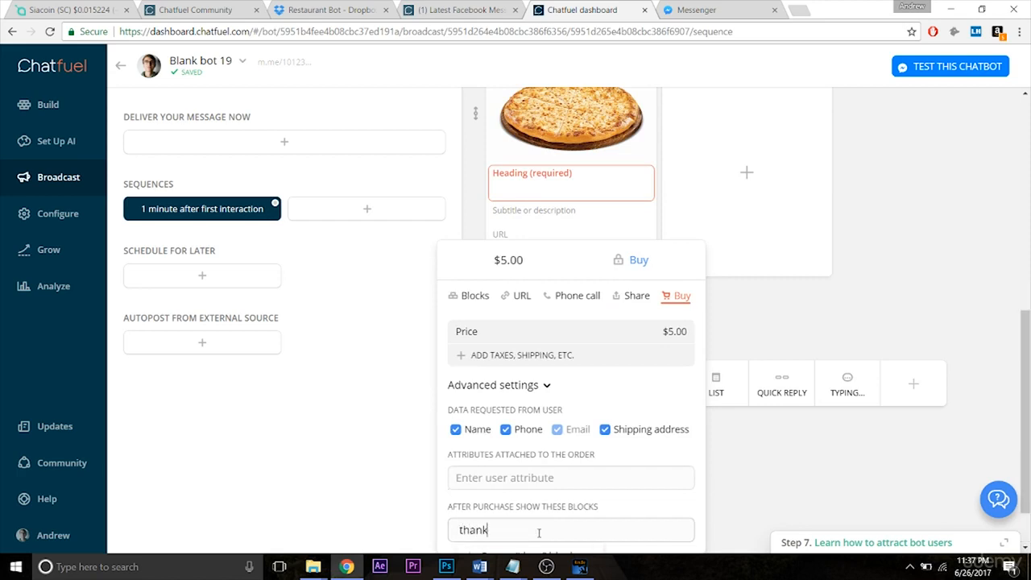
key("Return")
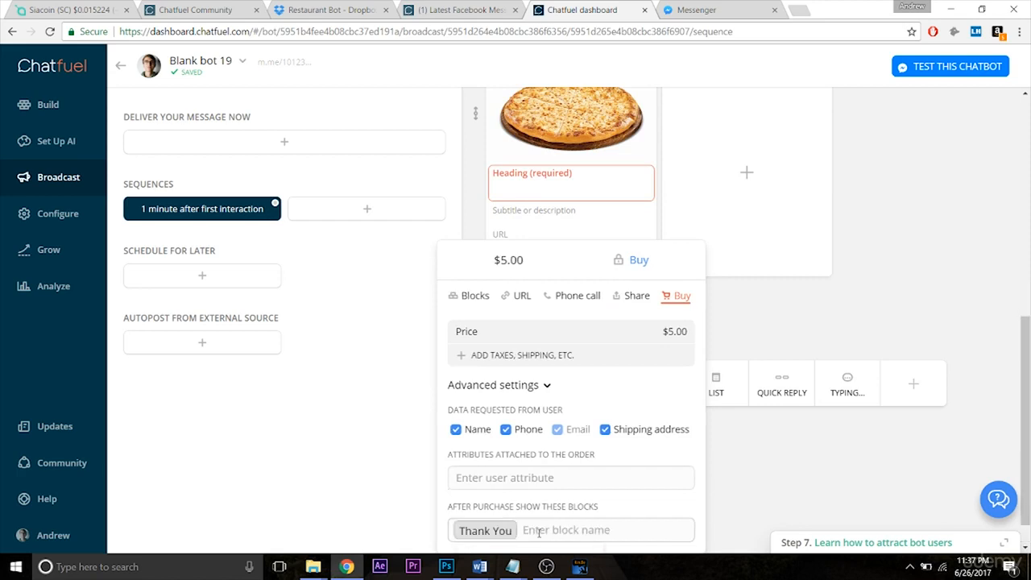
left_click(840, 487)
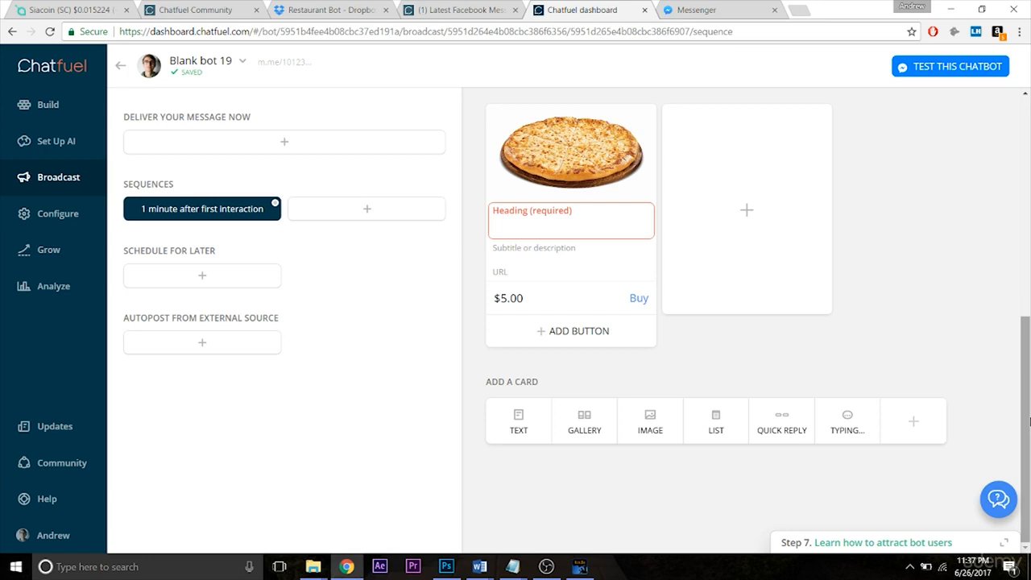
Step: Set the gallery card's heading to "{{topping}} Pizza" using the topping attribute
scroll(1030, 419, "up", 1)
left_click(549, 306)
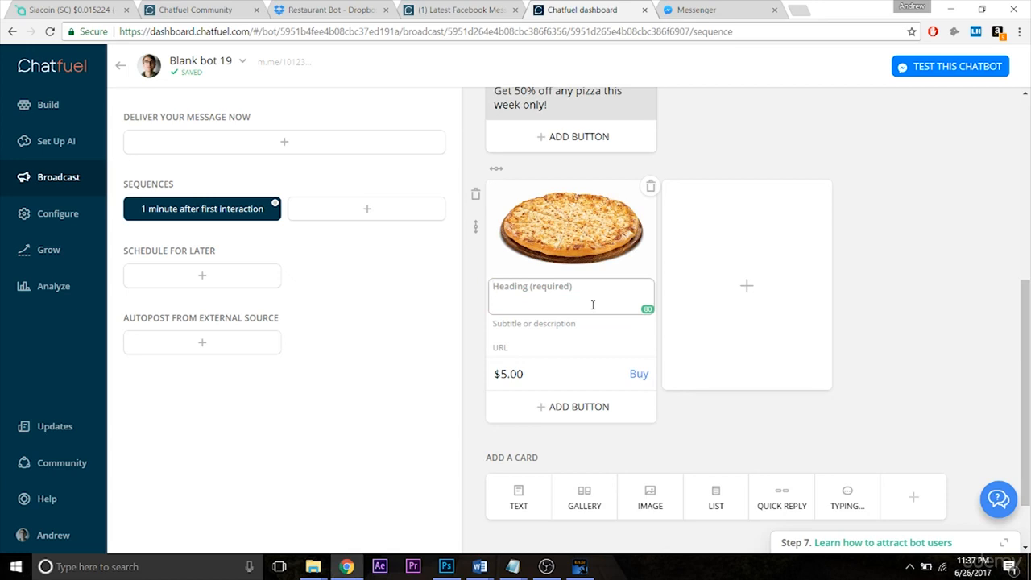
type("{{")
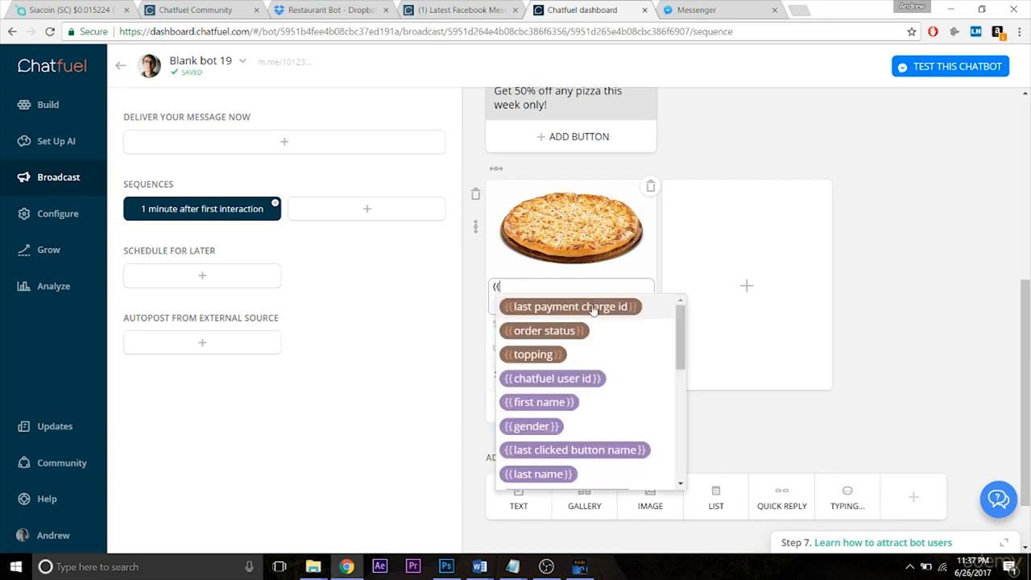
type("topp")
left_click(593, 307)
left_click(571, 295)
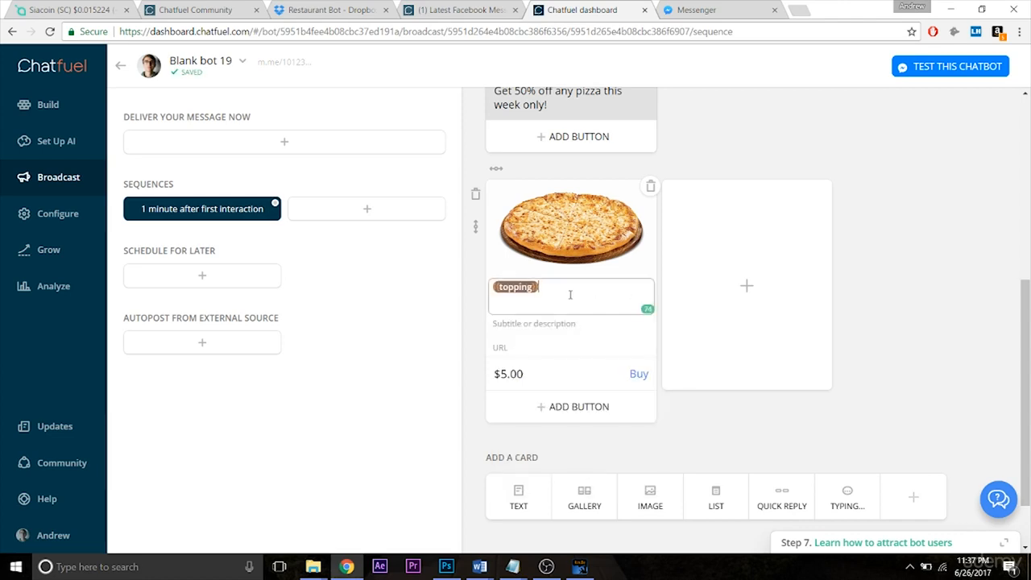
type("Pizza")
Step: Attach the {{topping}} user attribute to the order in the $5.00 Buy button's advanced settings
left_click(593, 379)
scroll(532, 451, "down", 2)
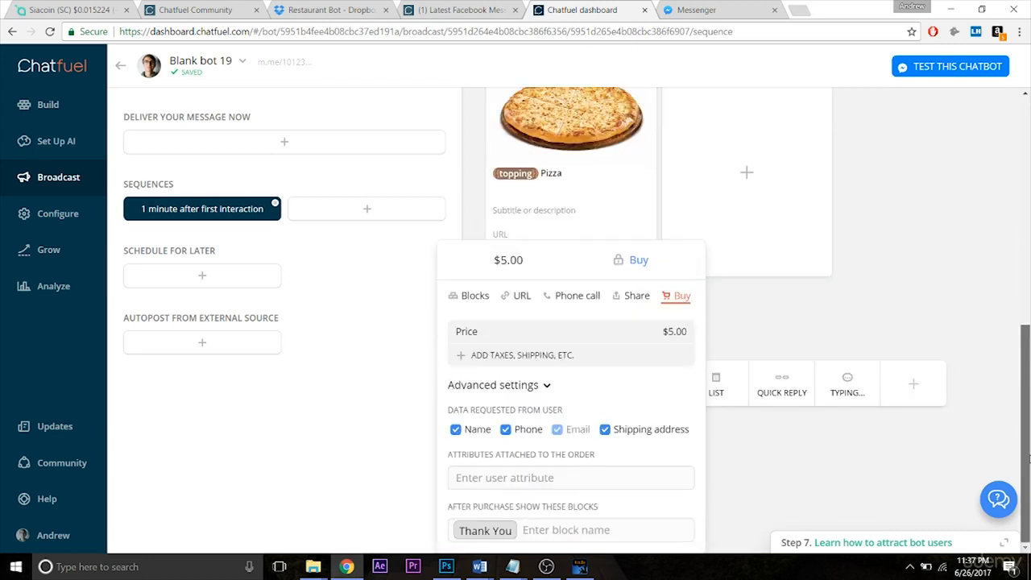
left_click(508, 480)
type("topp")
key("Return")
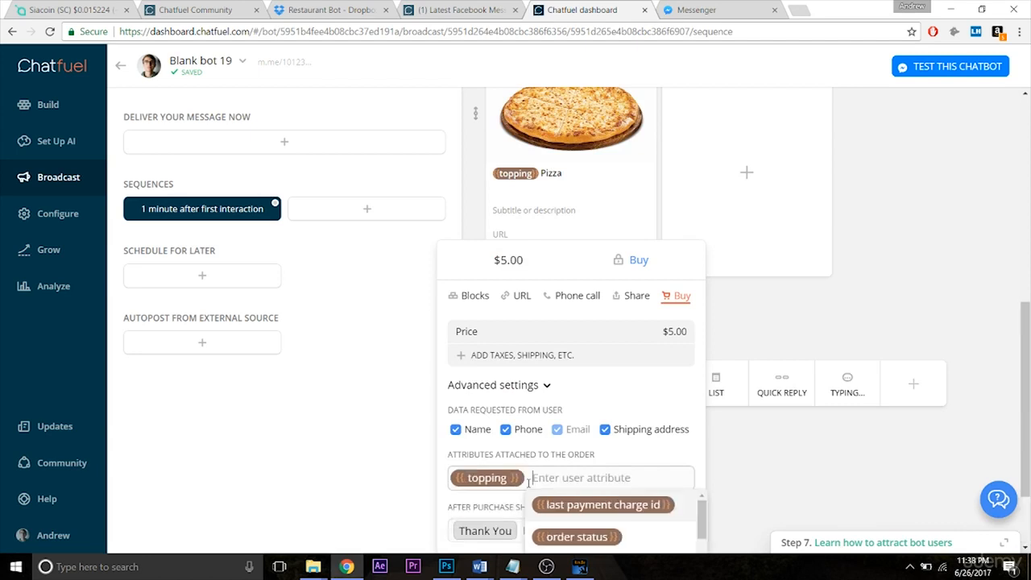
left_click(775, 467)
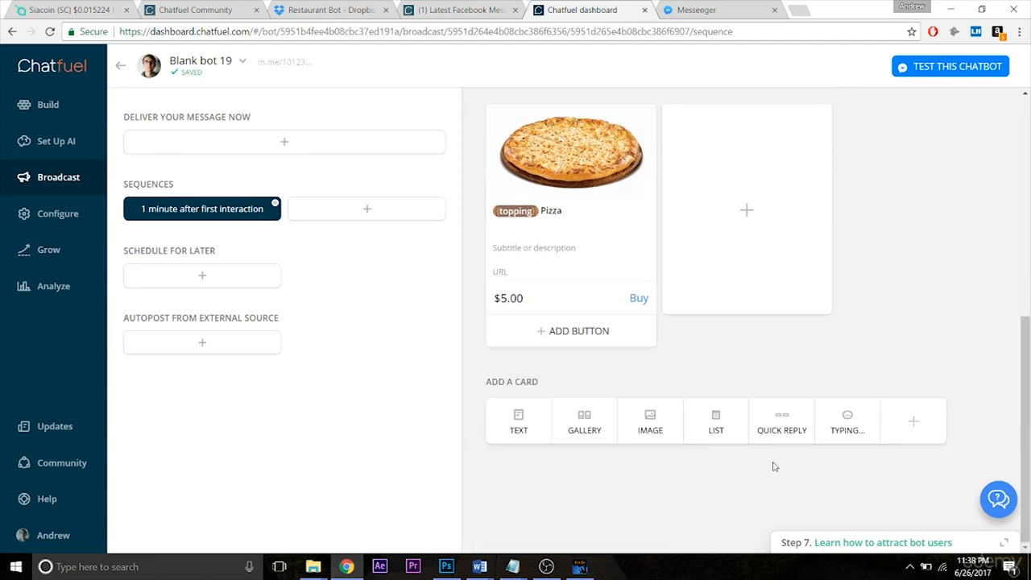
left_click_drag(1026, 392, 1029, 176)
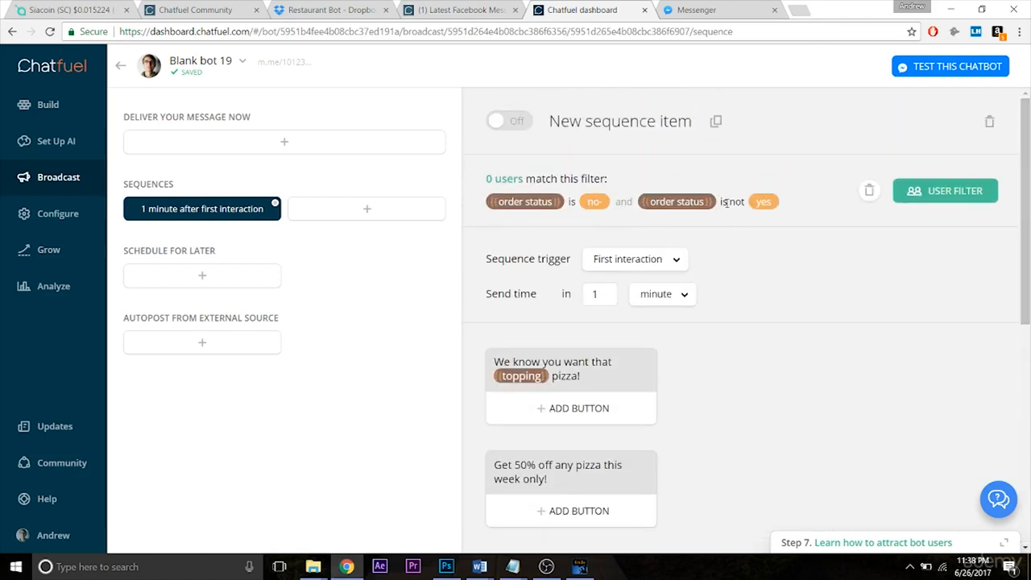
left_click_drag(1029, 191, 1028, 377)
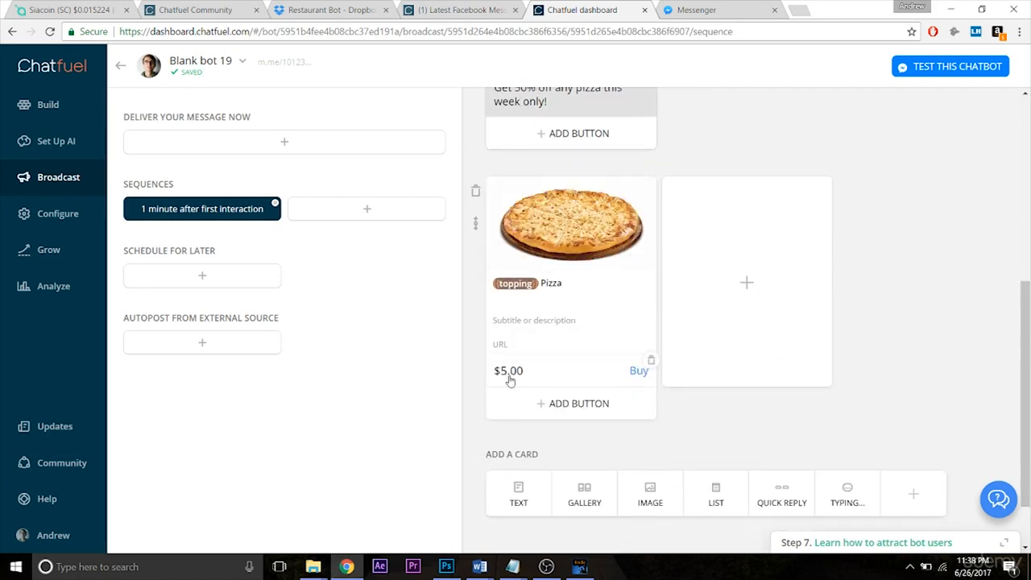
left_click_drag(1029, 394, 1029, 198)
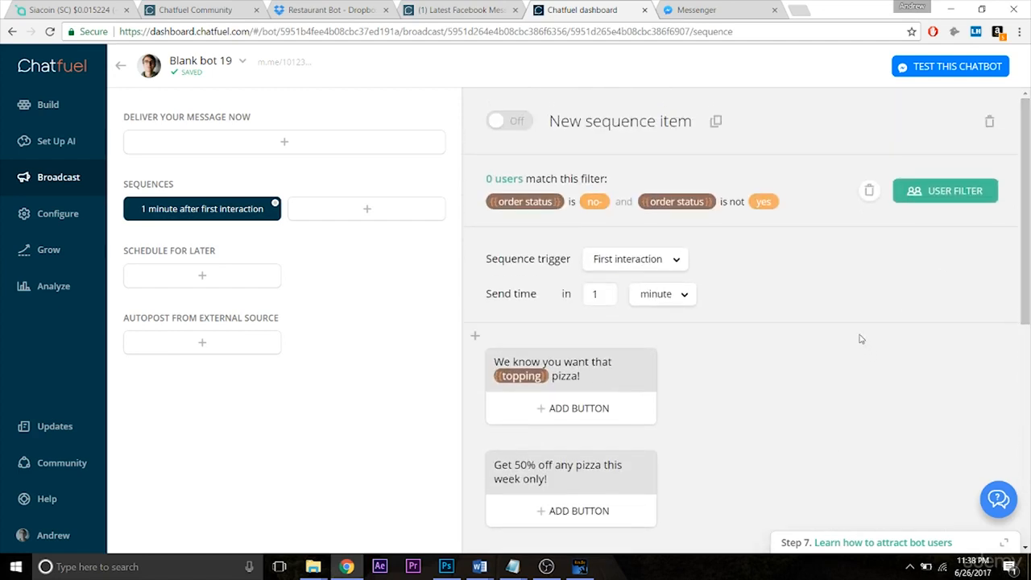
left_click(673, 258)
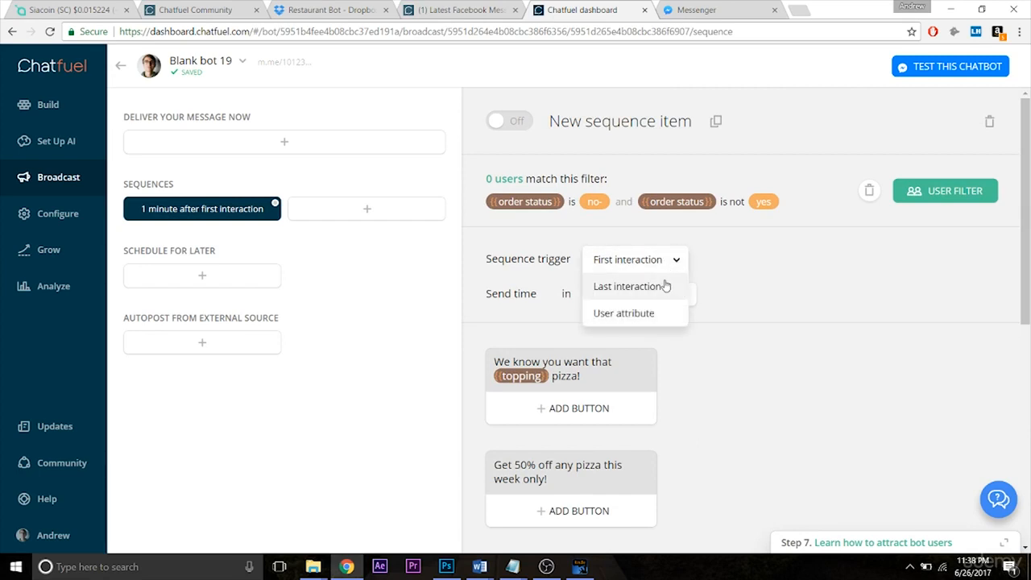
left_click(640, 255)
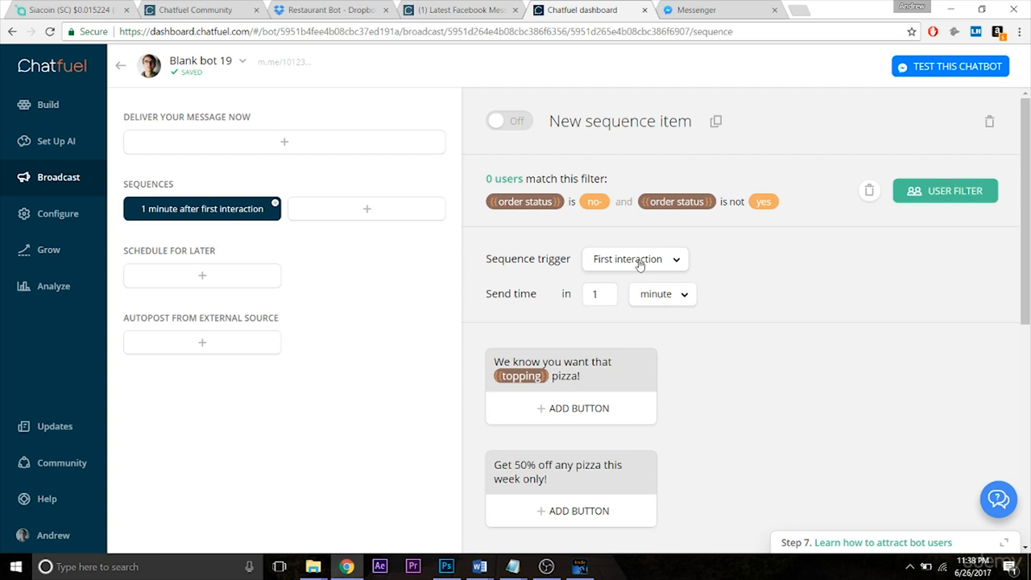
left_click(640, 266)
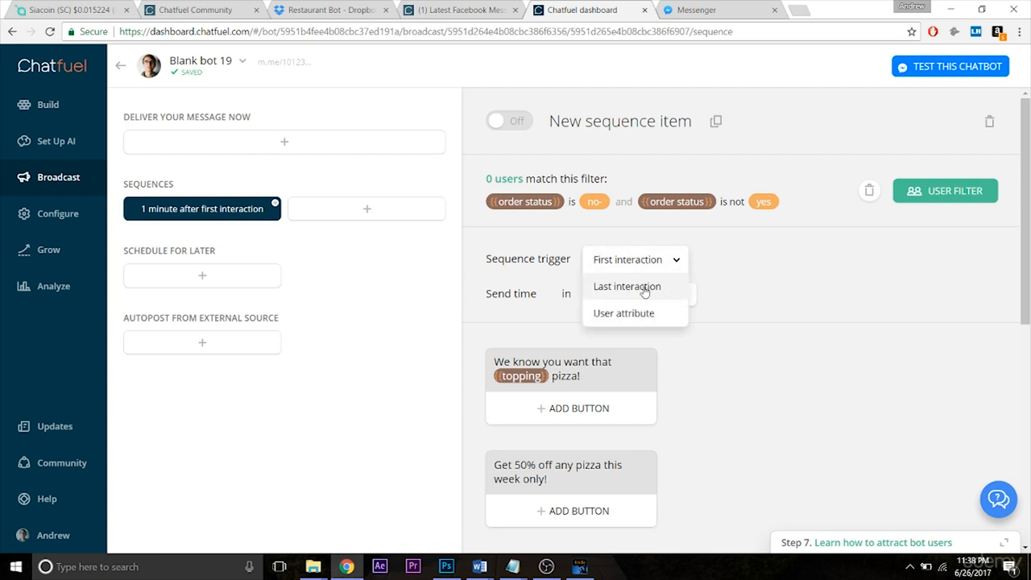
left_click(644, 288)
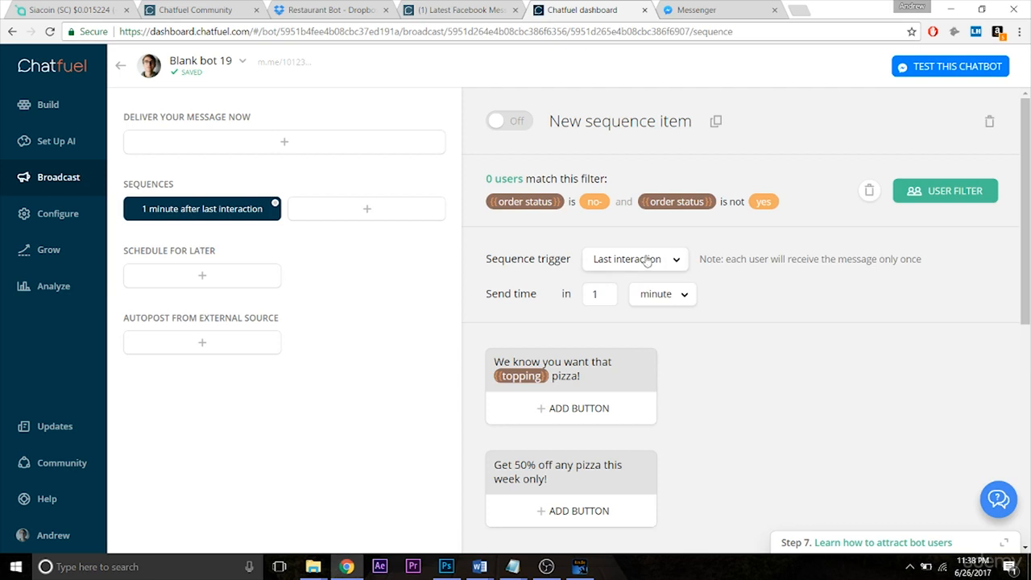
left_click(622, 260)
left_click(638, 271)
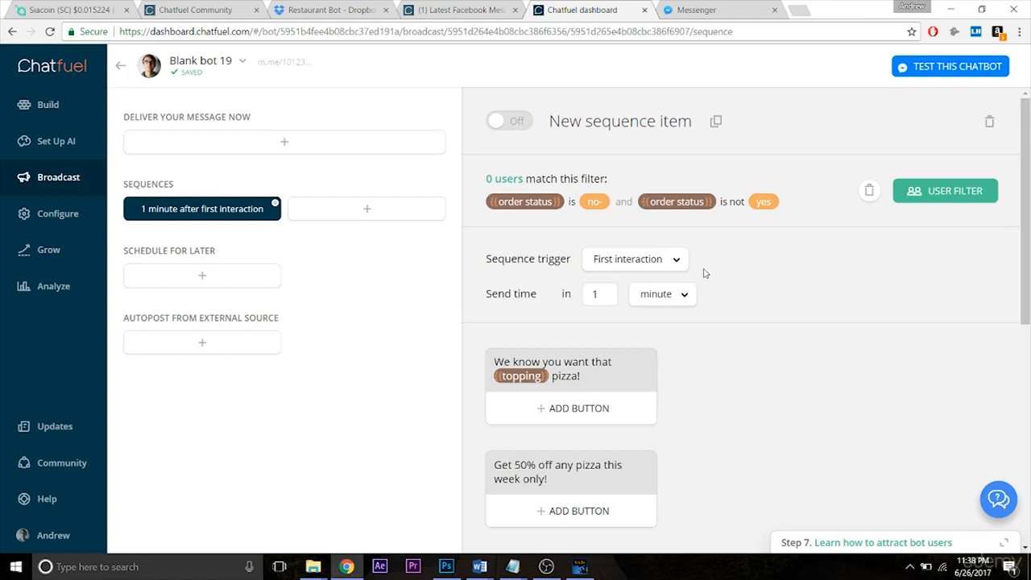
Step: Set the sequence item's trigger to Last interaction
left_click(678, 262)
left_click(665, 288)
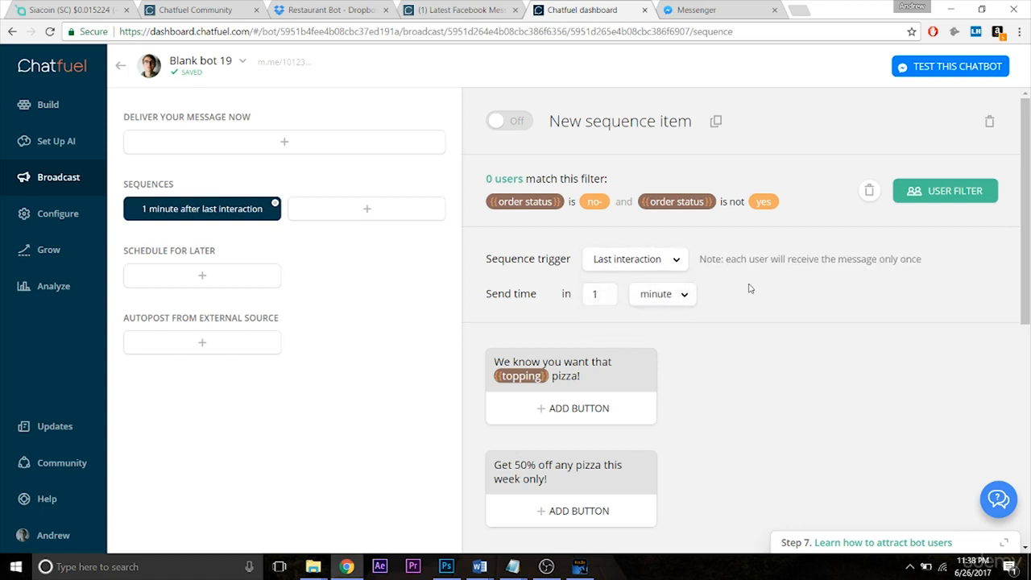
left_click(679, 264)
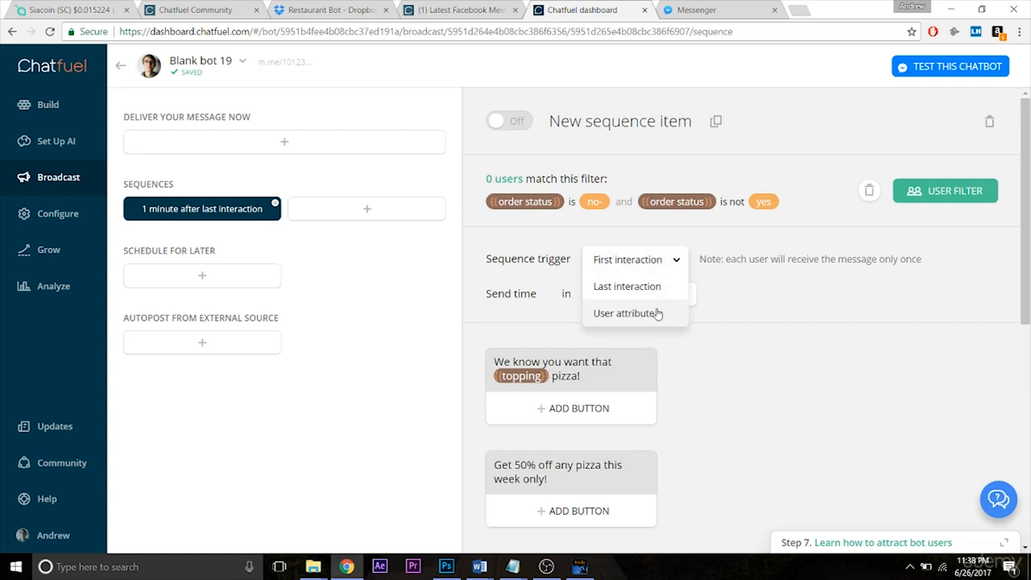
left_click(734, 295)
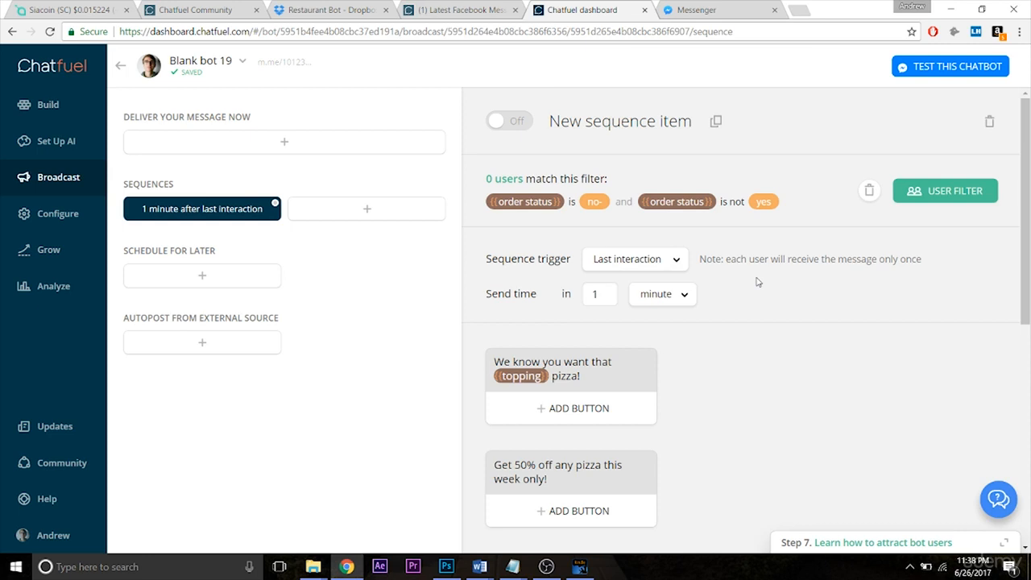
Step: Set the sequence item's send time to 7 days and switch the item on
left_click(665, 298)
left_click(663, 348)
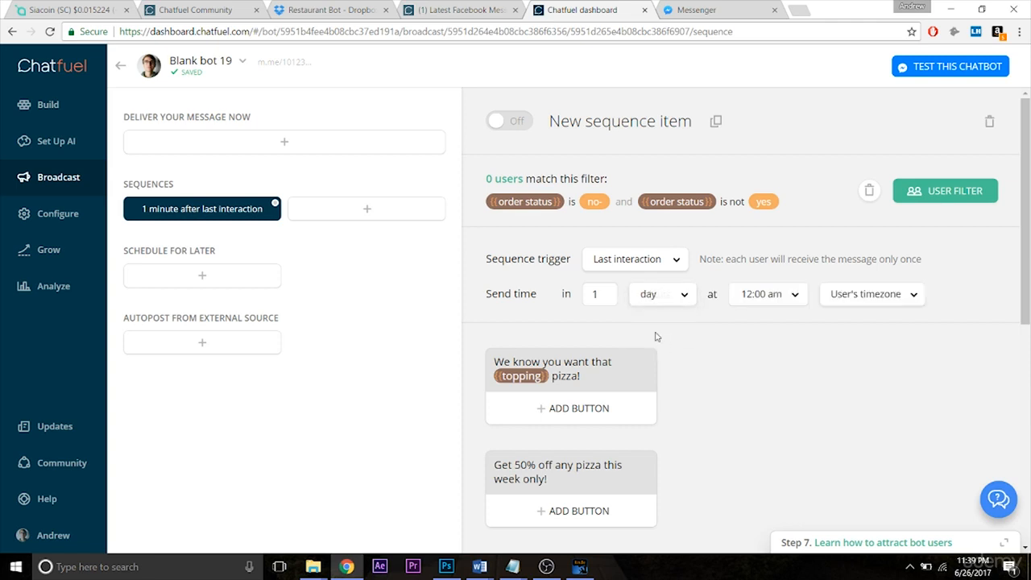
left_click_drag(604, 294, 568, 294)
type("7")
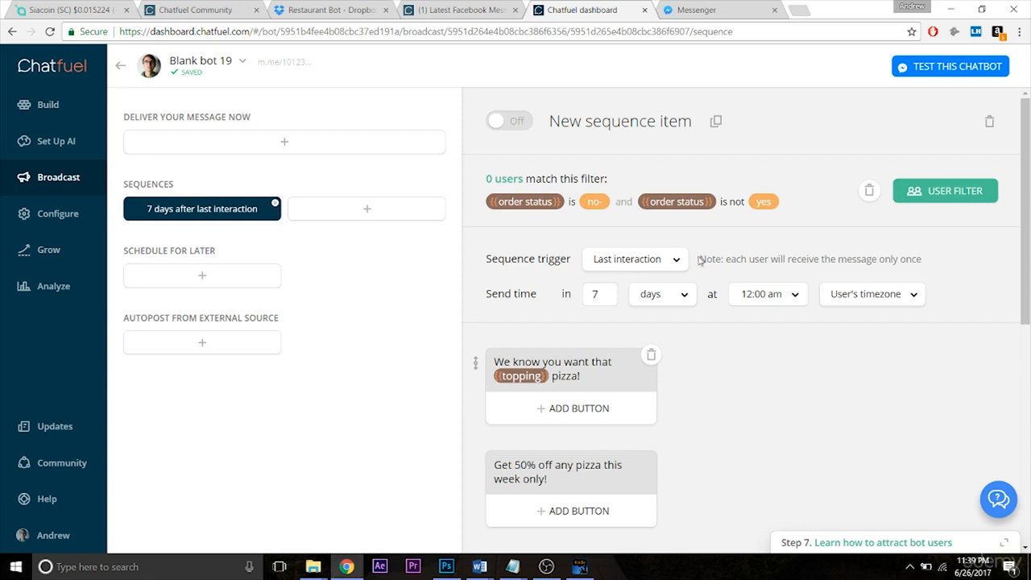
left_click(513, 130)
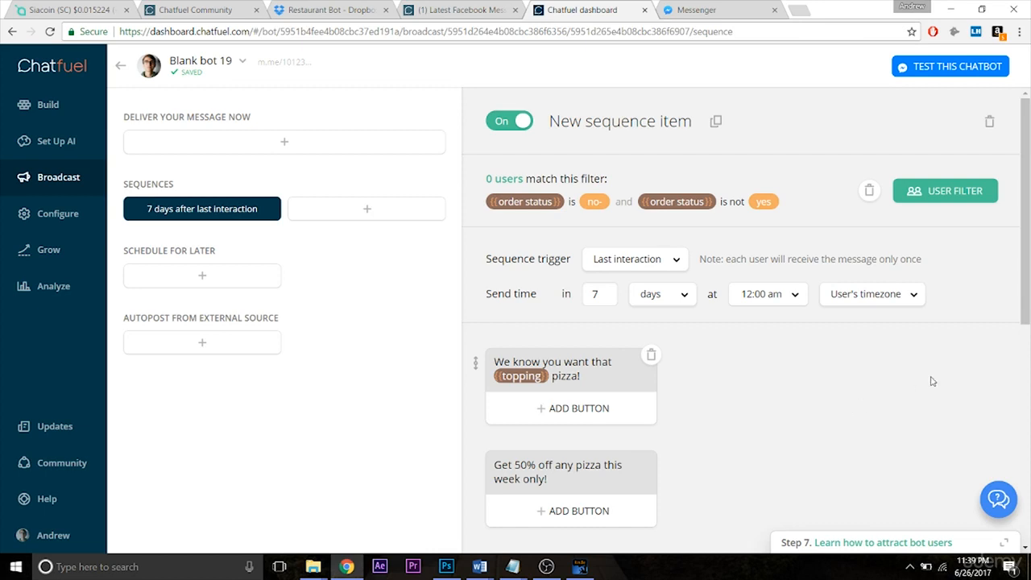
left_click_drag(1026, 270, 1021, 444)
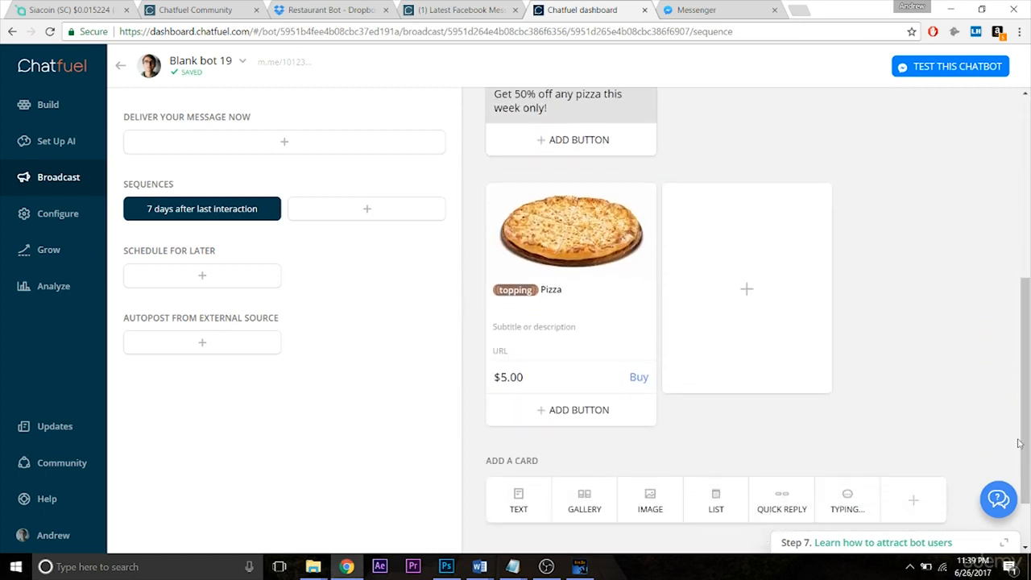